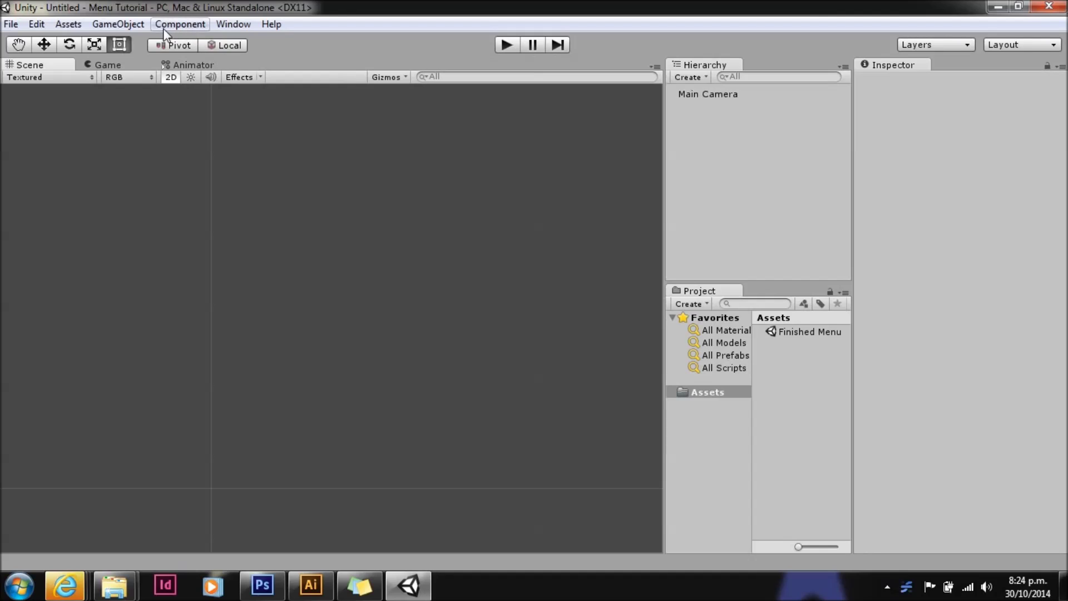
- Create a UI Panel from GameObject > UI > Panel, adding a Canvas and EventSystem
click(119, 24)
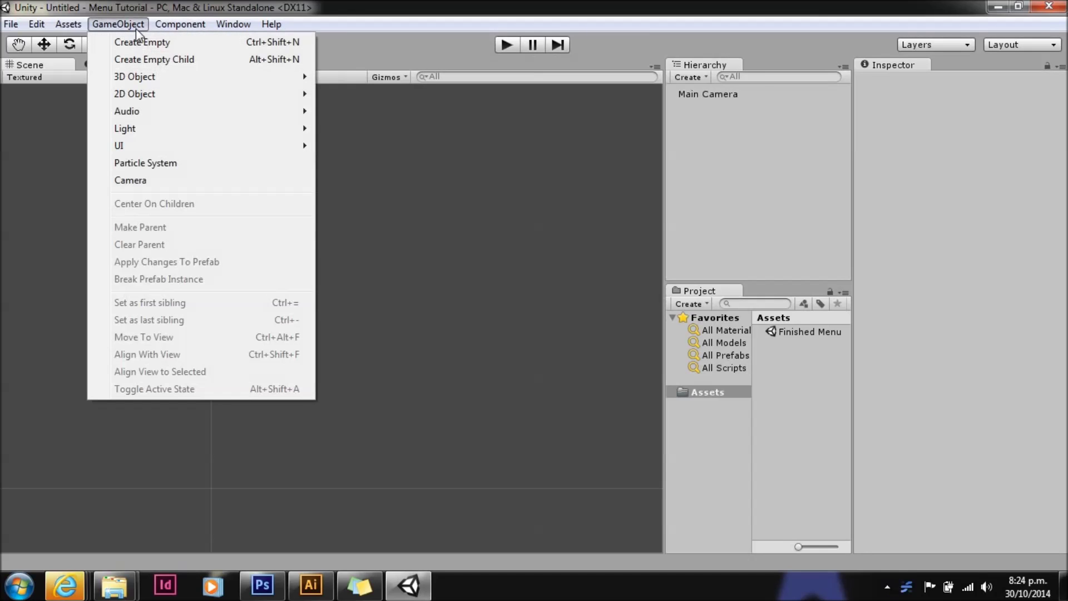
mouse_move(165, 151)
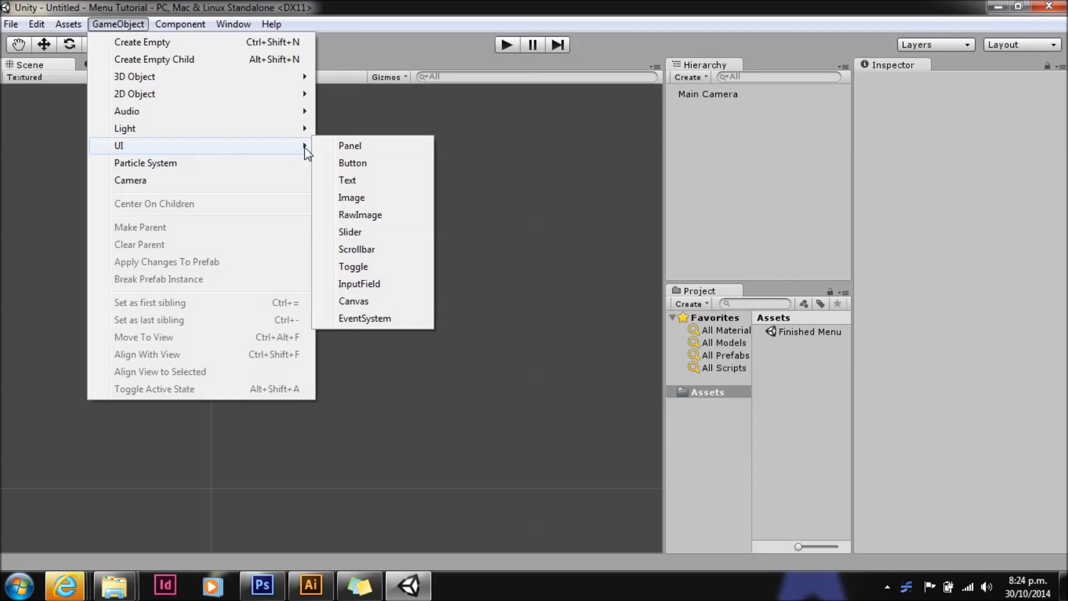
click(337, 146)
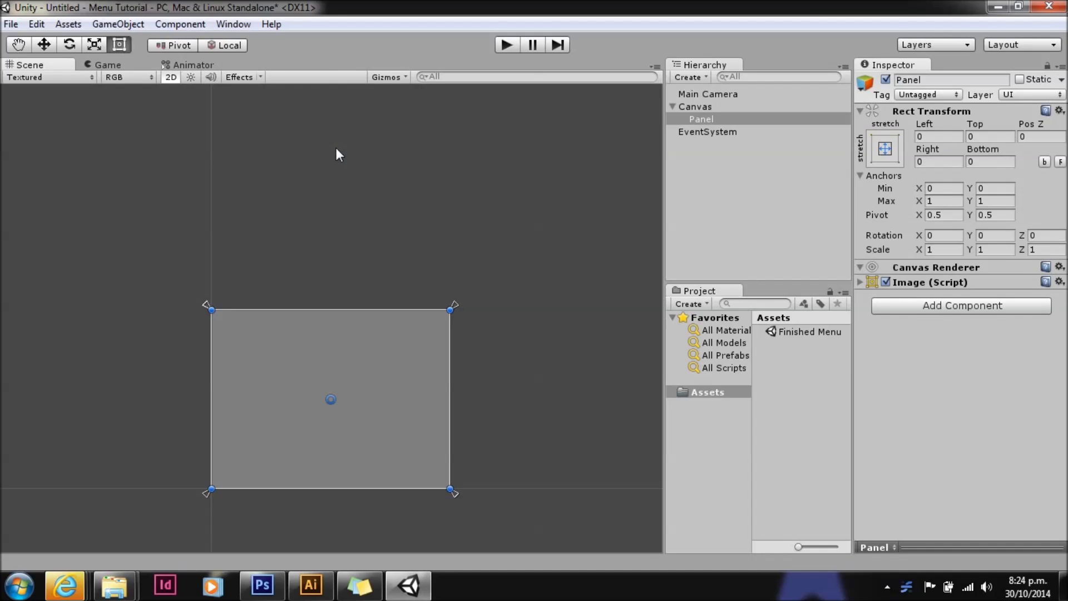
- Anchor the panel top-centre and set its Height to 60 and Pos Y to -30
click(882, 148)
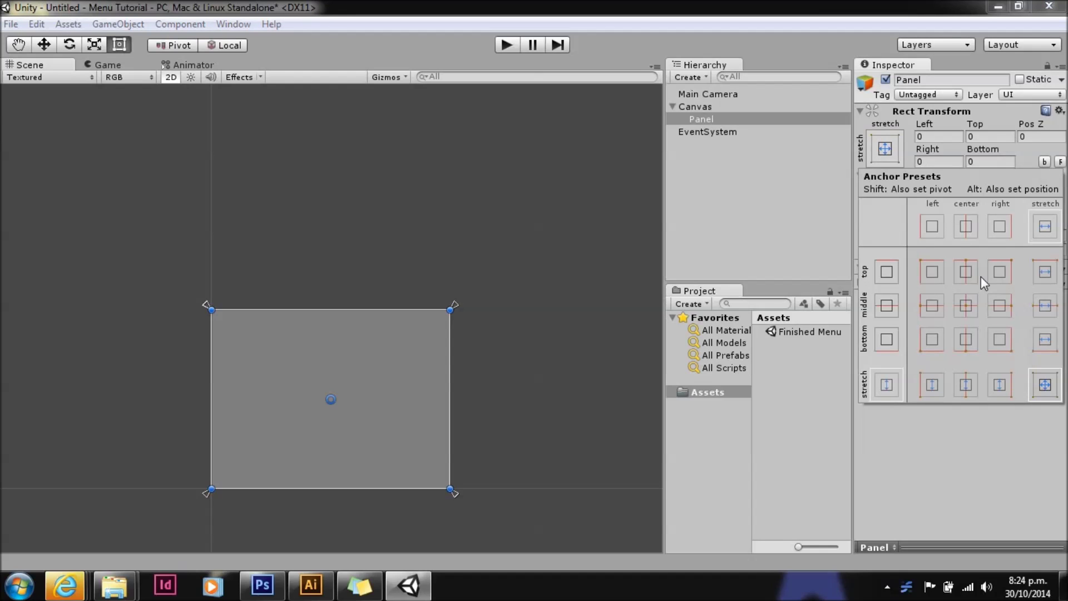
click(965, 273)
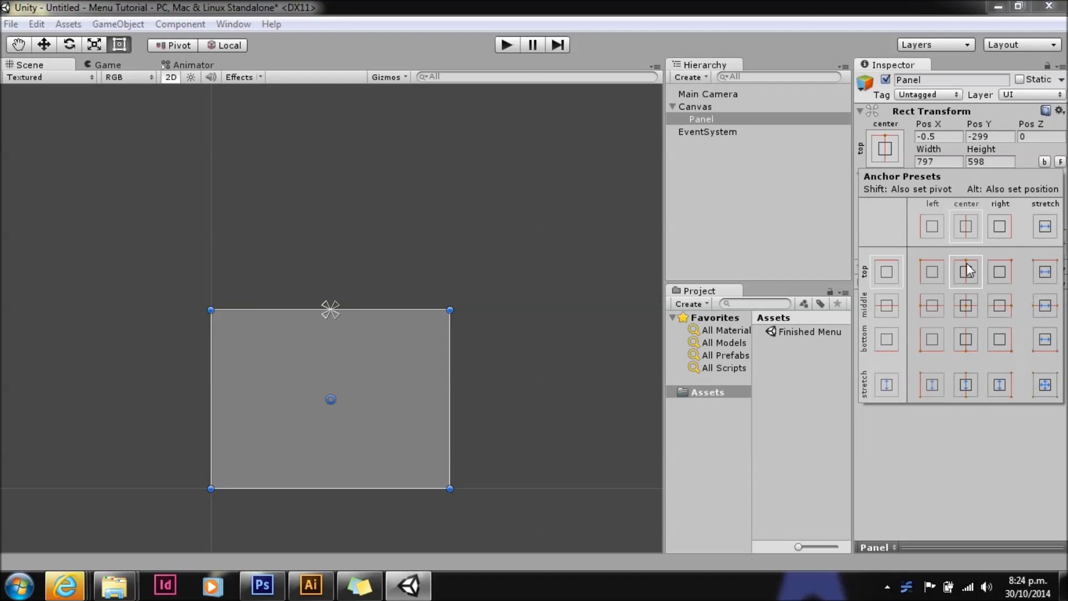
click(986, 161)
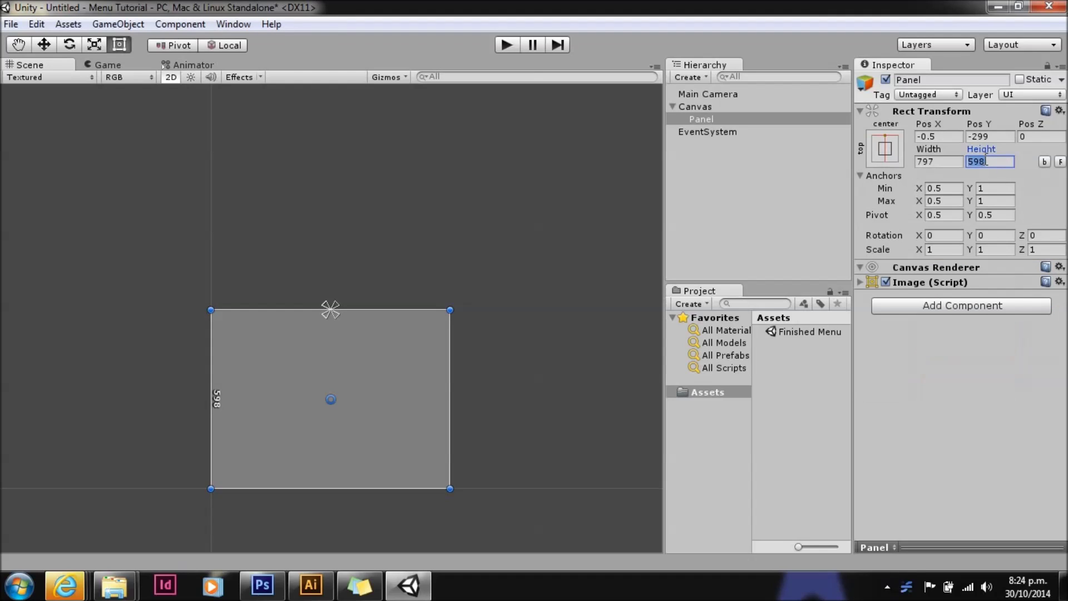
text(60)
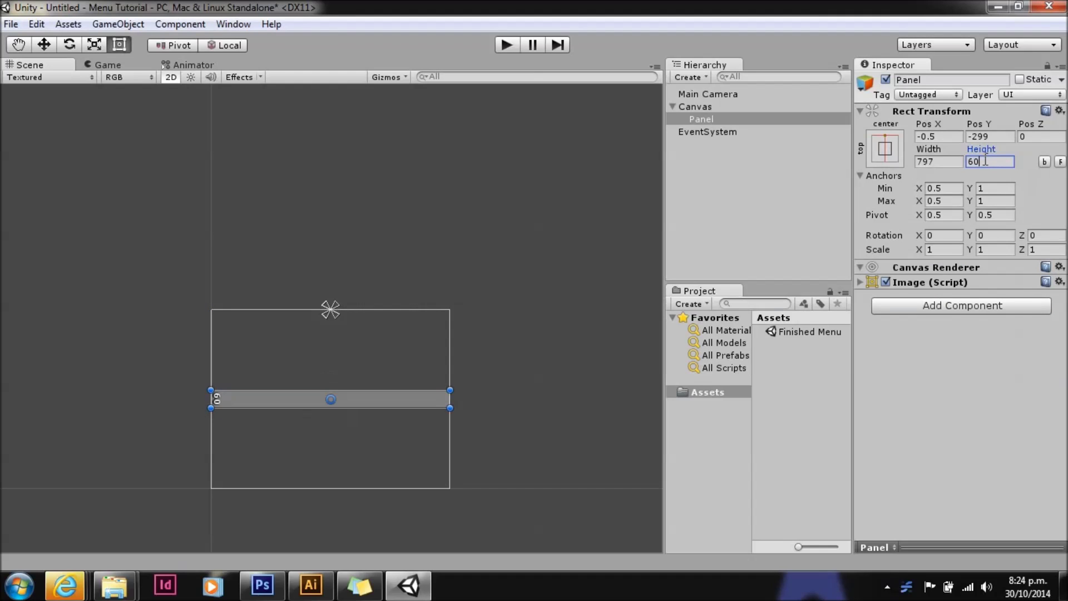
click(990, 136)
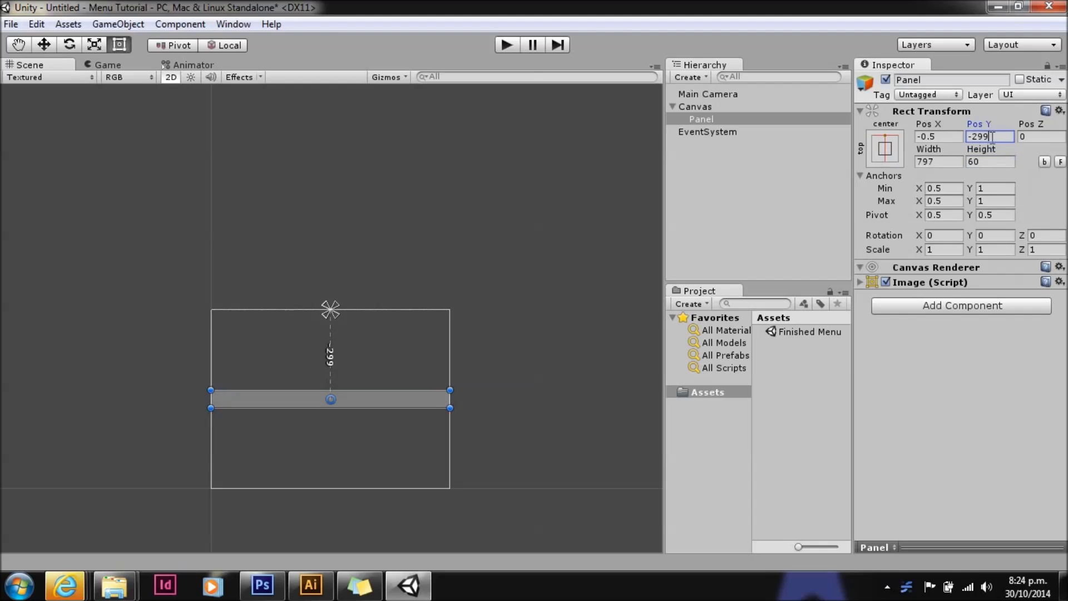
text(-)
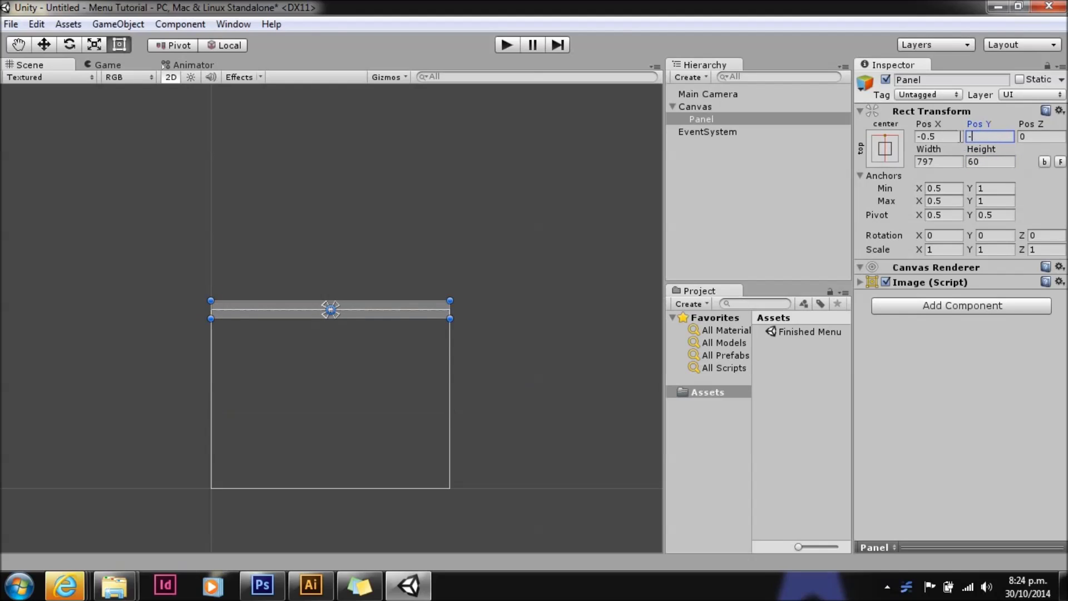
text(30)
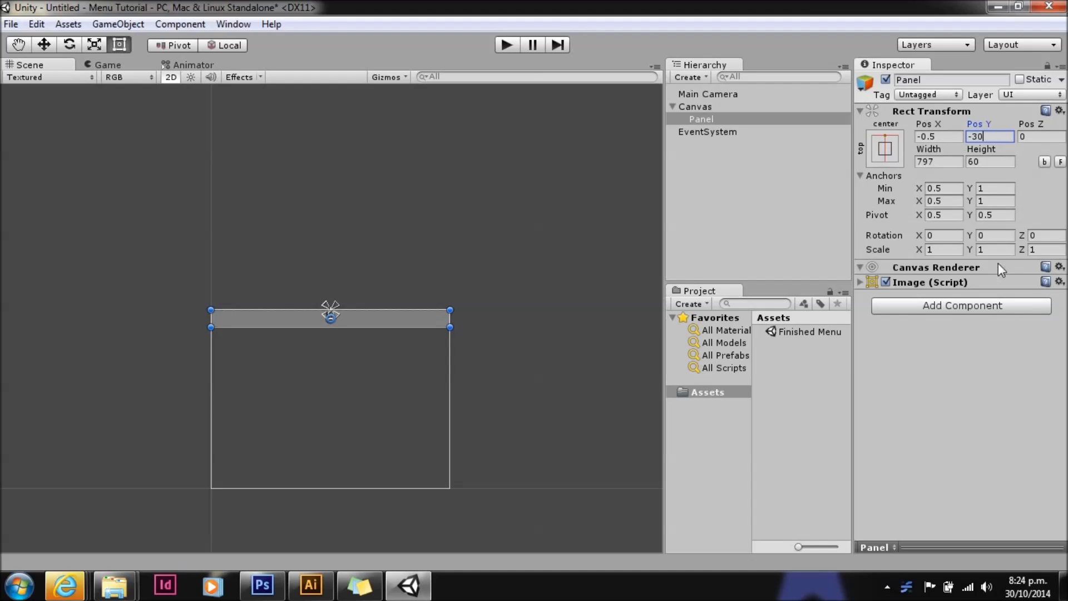
click(995, 314)
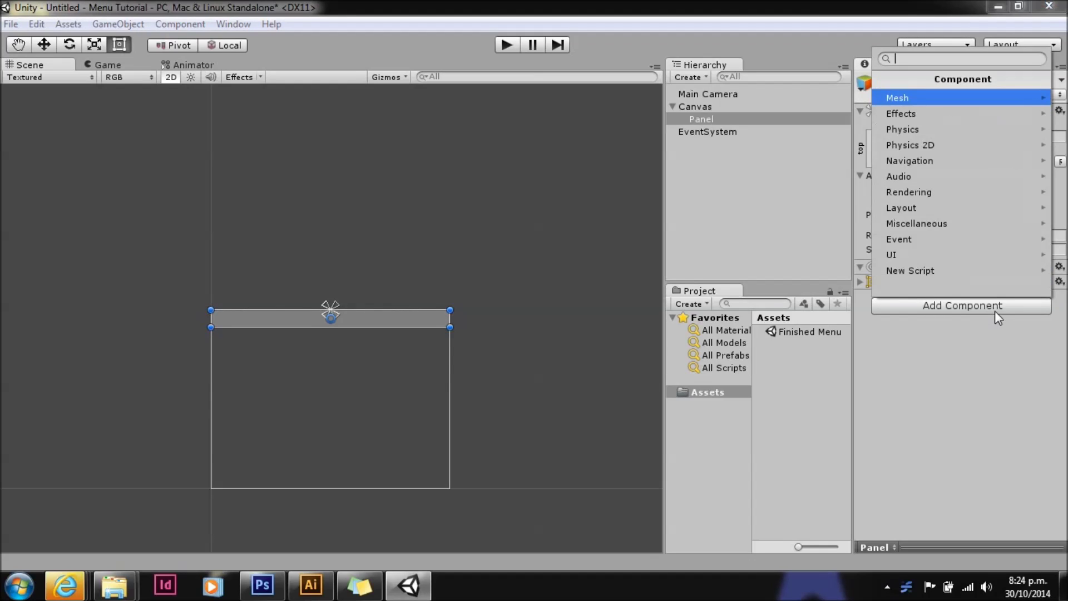
- Attach a Horizontal Layout Group from the Layout components to the Panel
click(939, 209)
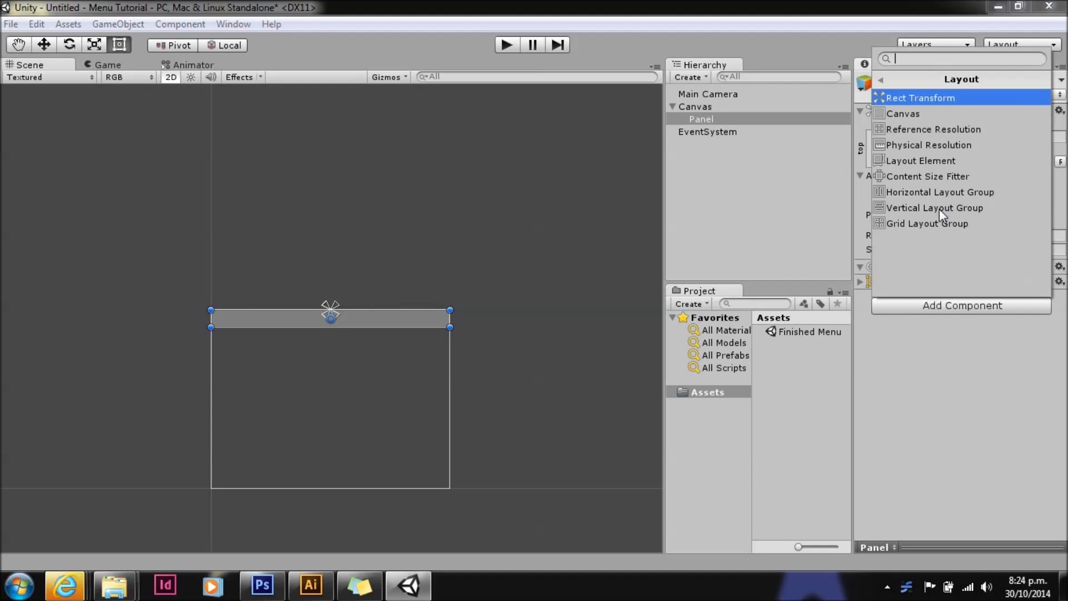
click(935, 194)
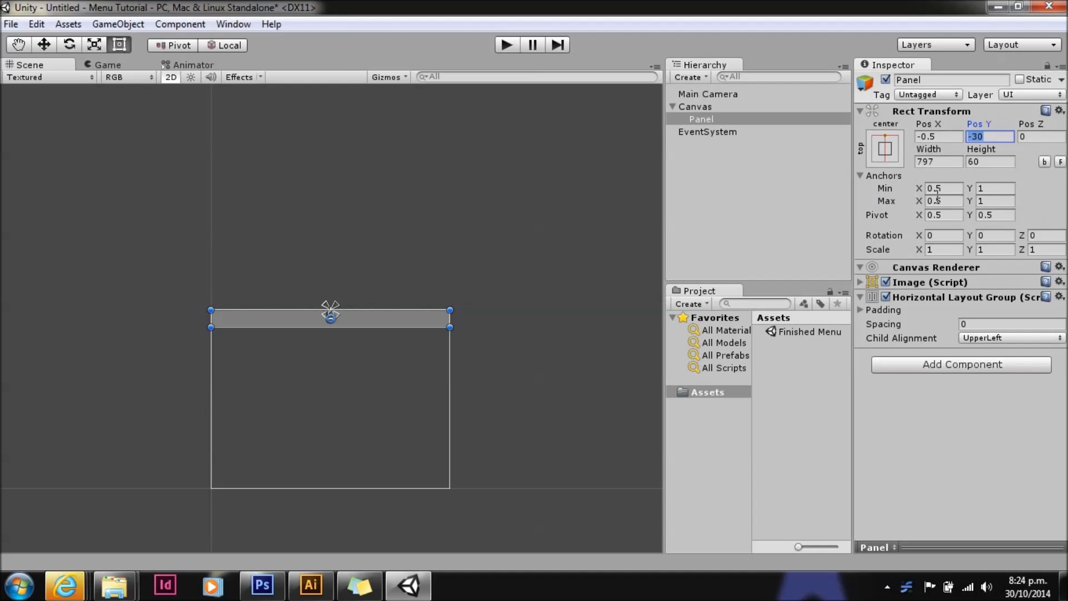
- Create a UI Button as a child of the Panel in the Hierarchy
right_click(691, 119)
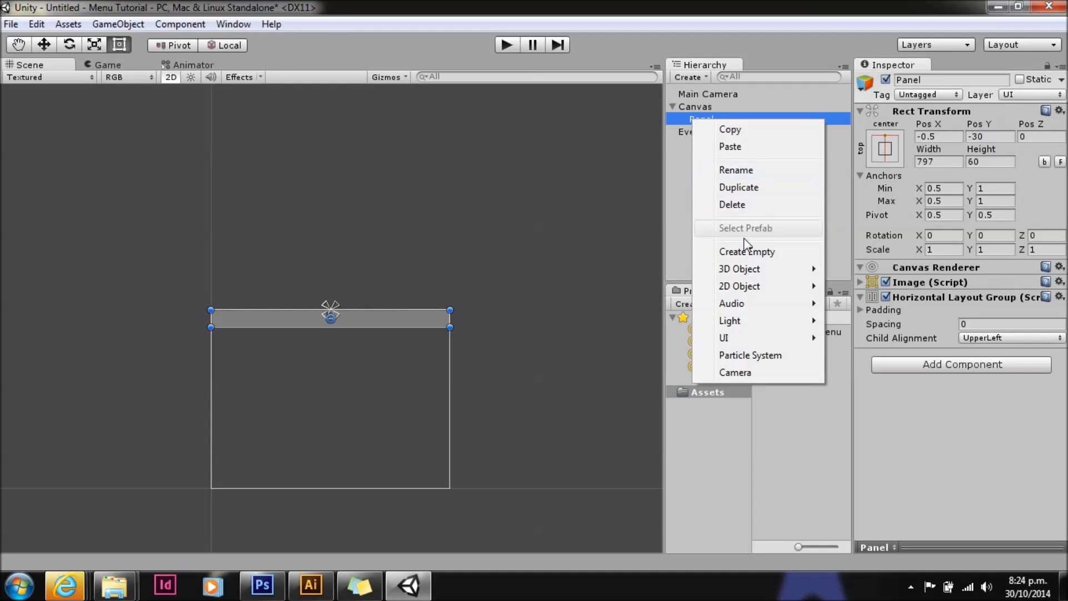
mouse_move(735, 336)
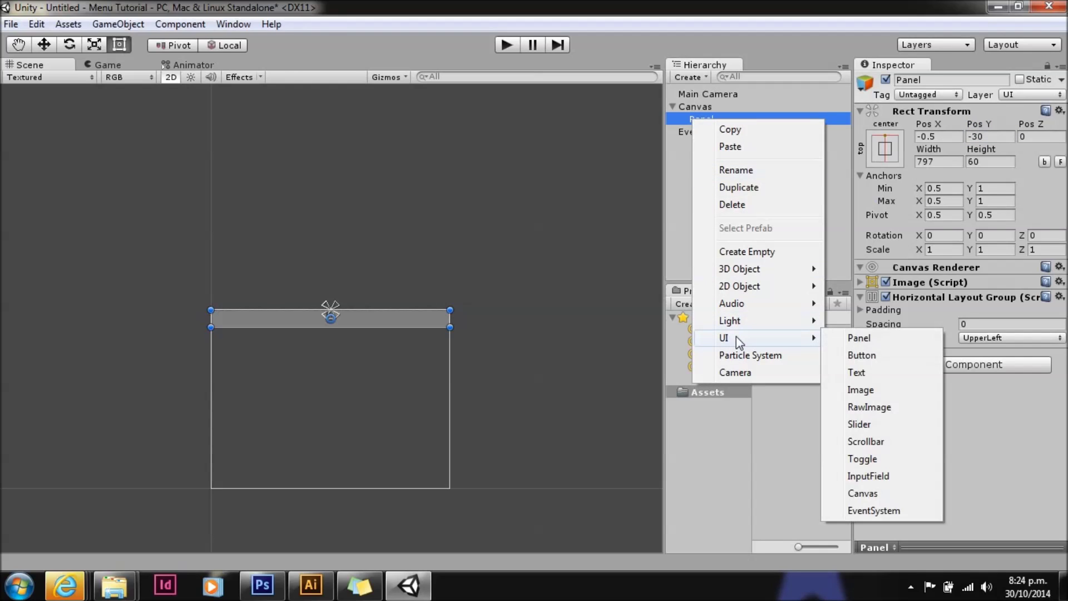
click(850, 355)
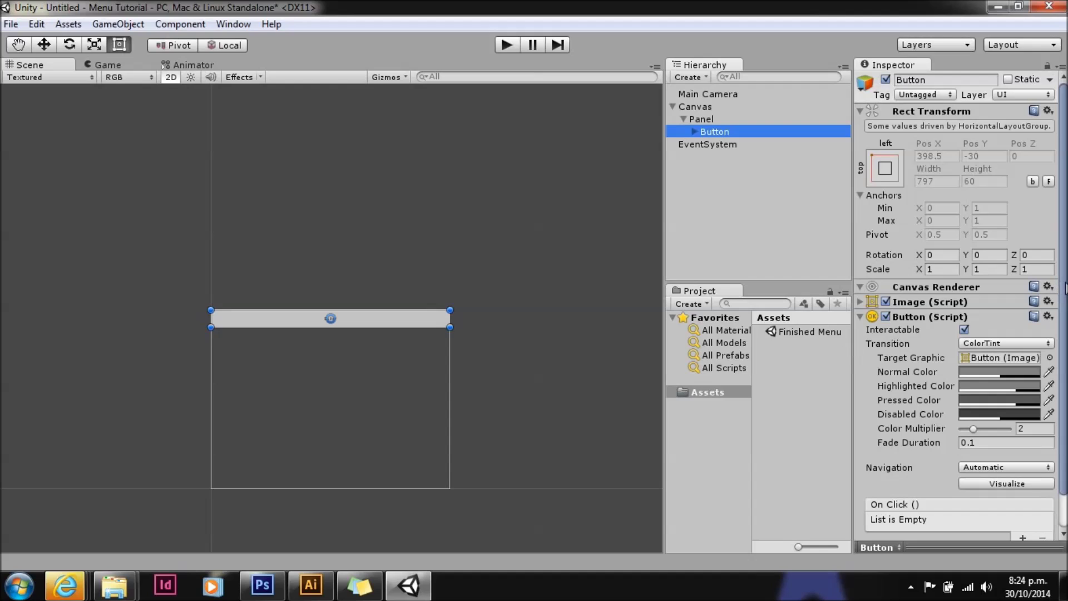
drag(1063, 289, 1063, 322)
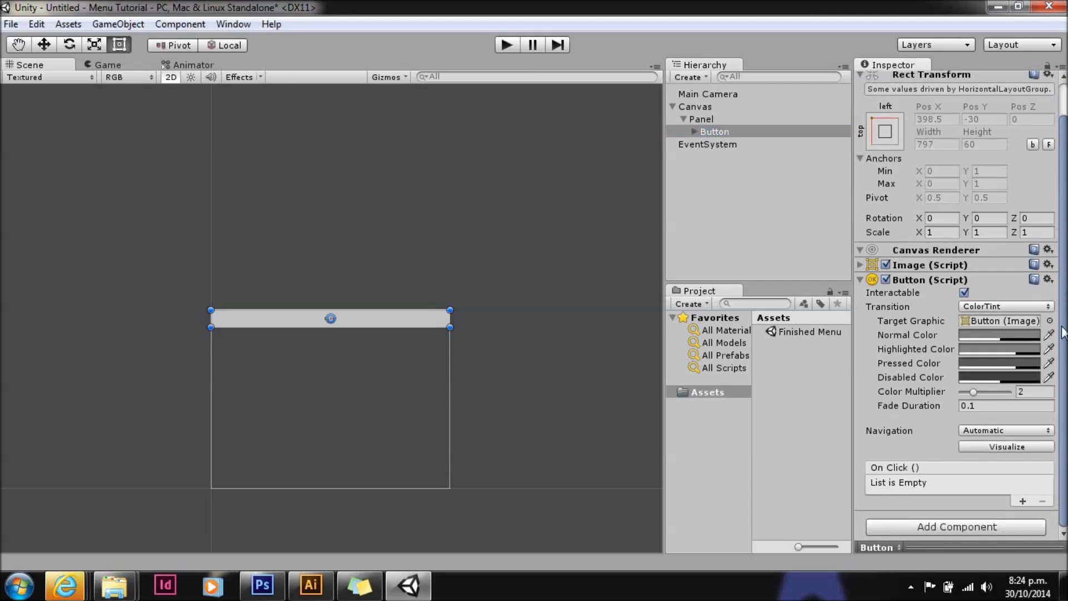
- Add a Layout Element component to the Button
click(986, 528)
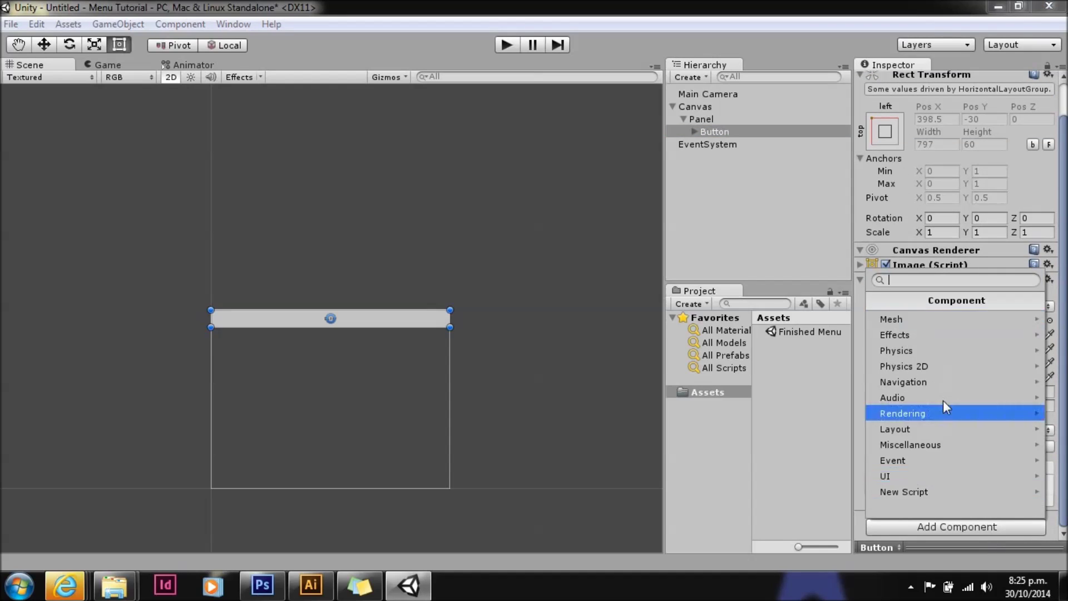
click(932, 429)
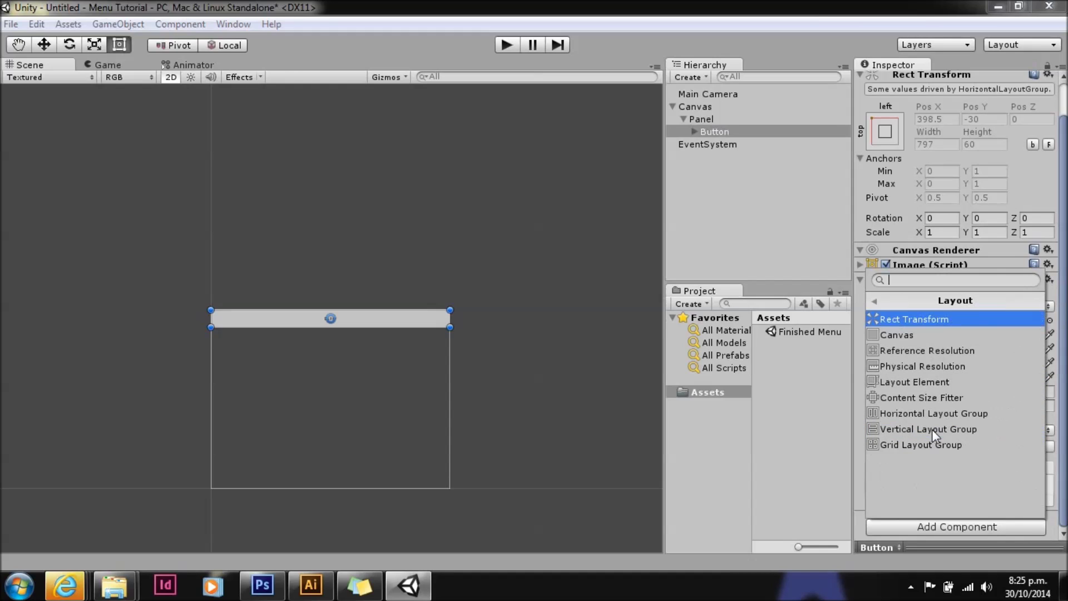
click(939, 385)
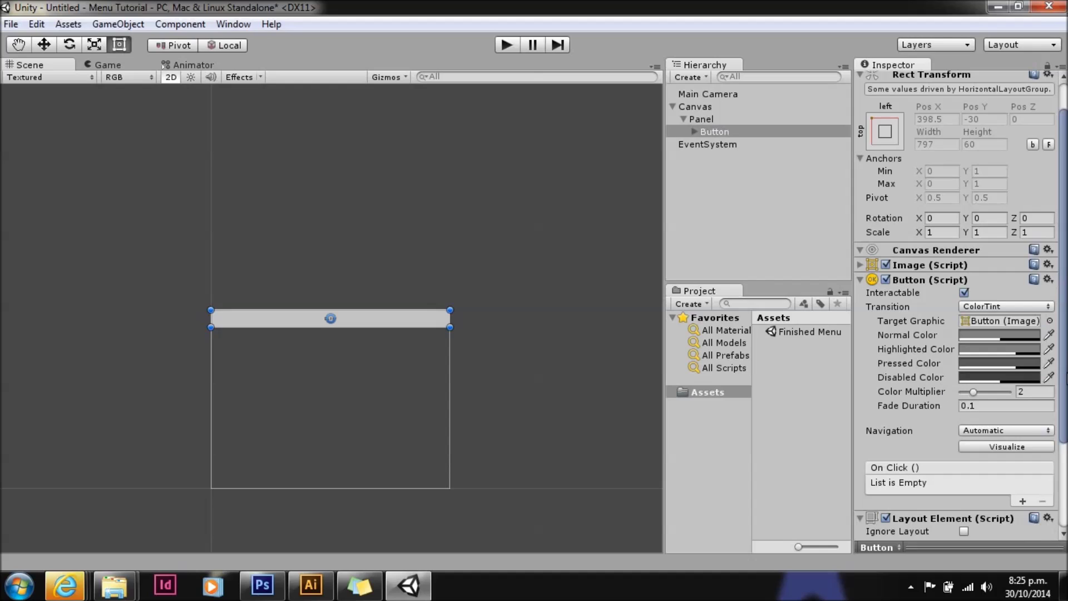
scroll(1059, 434, down, 5)
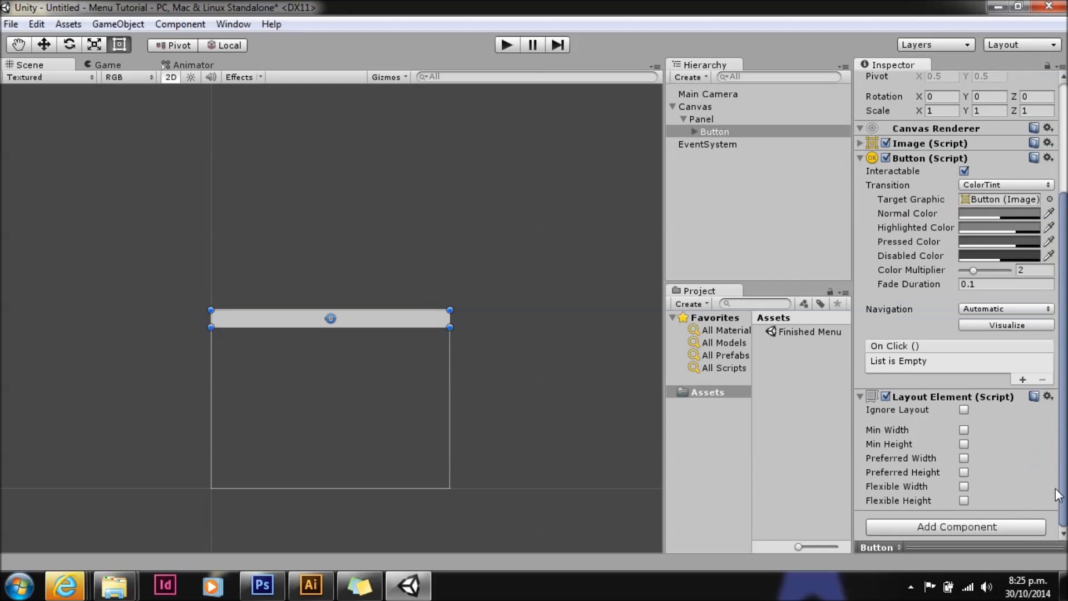
- Set the Layout Element's Flexible Width to 0 and Min Width to 120
click(963, 487)
click(982, 487)
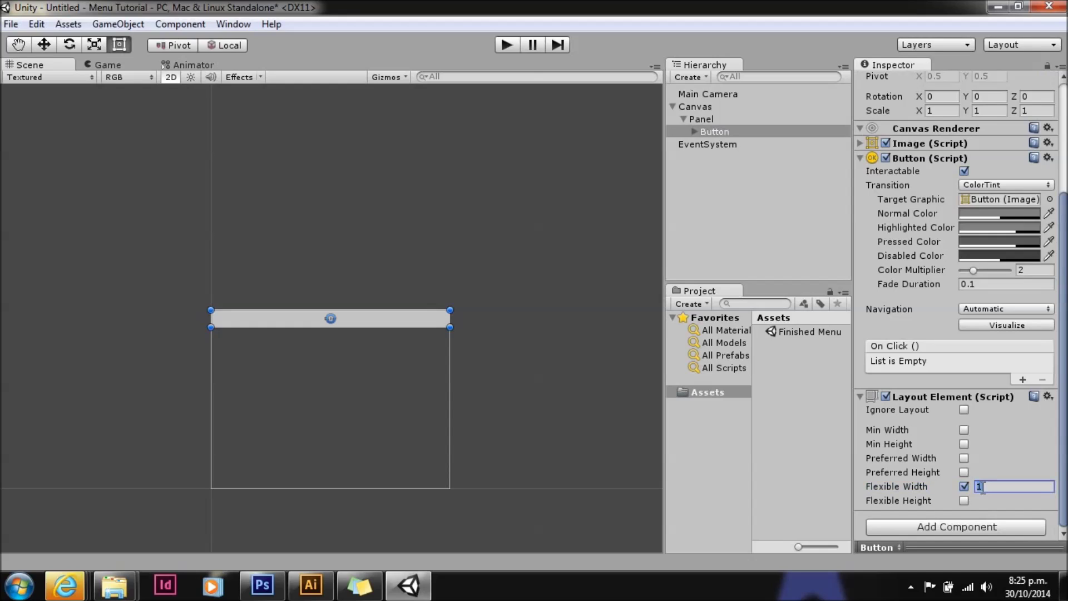
text(0)
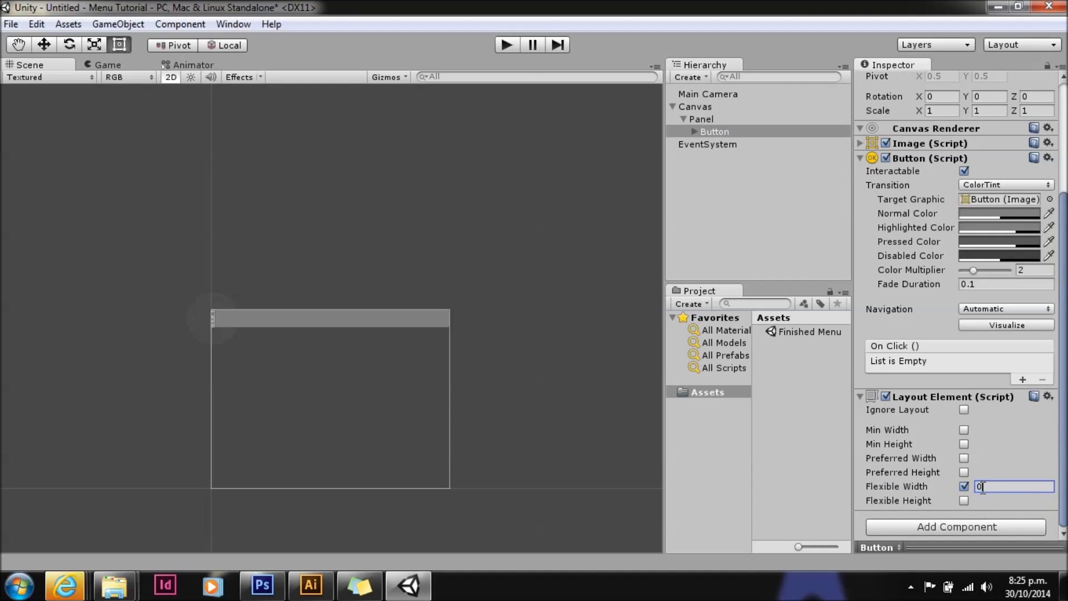
click(963, 430)
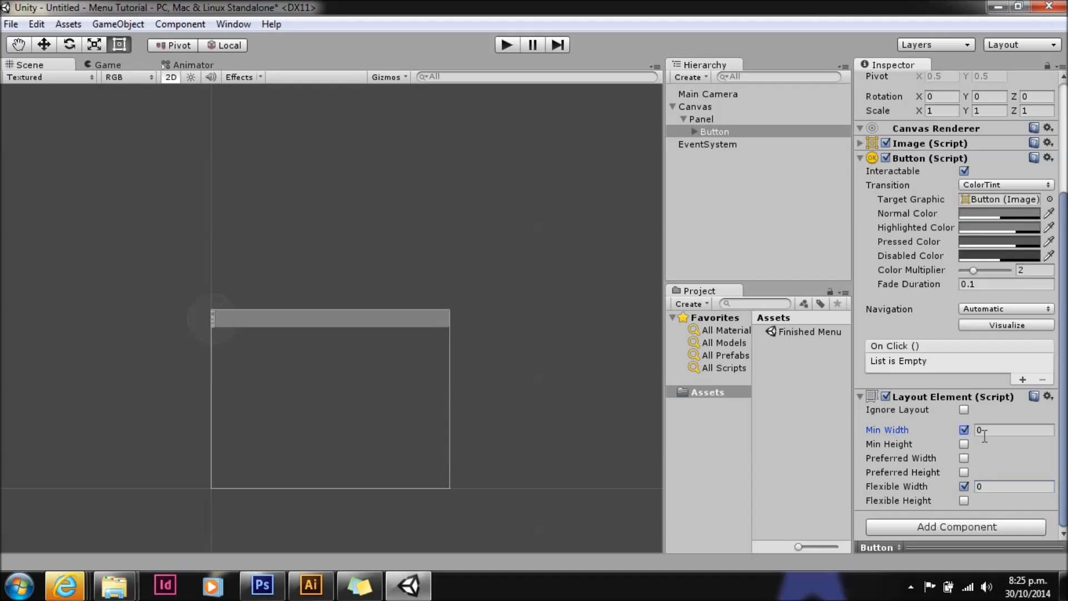
click(983, 432)
text(120)
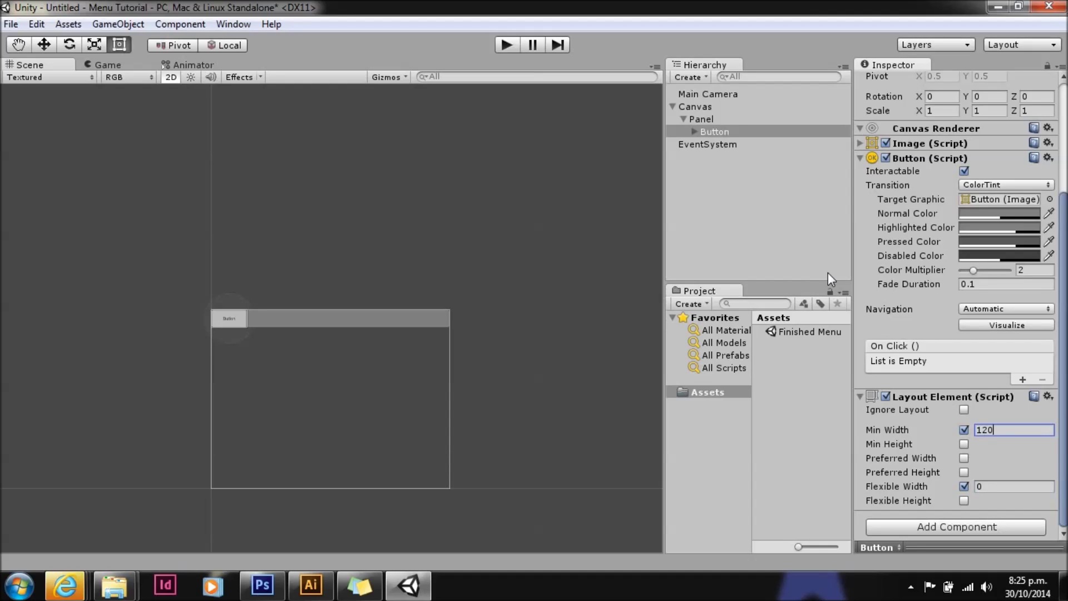
click(718, 134)
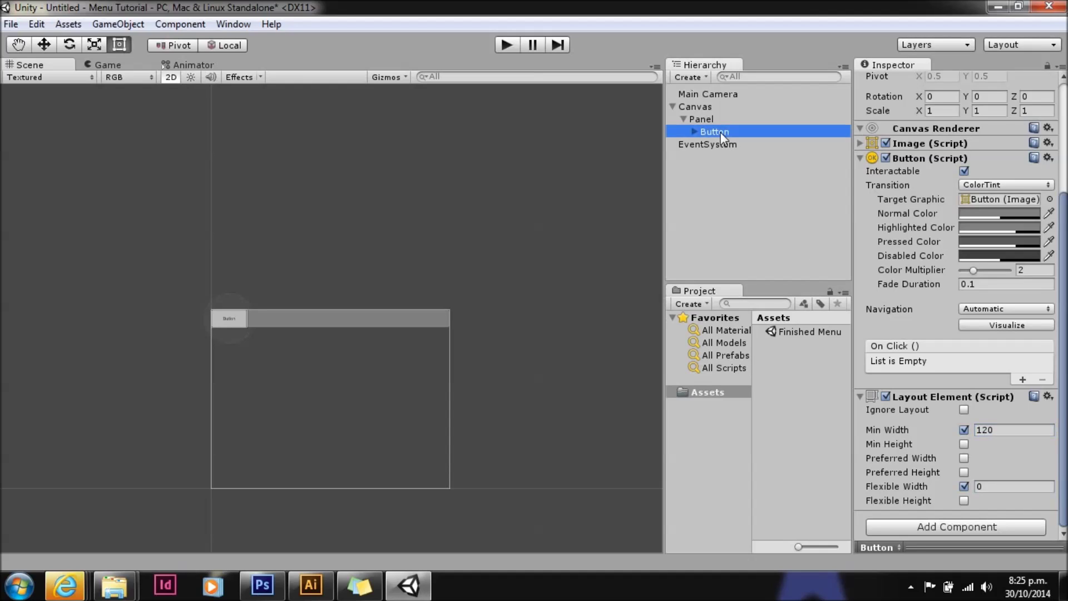
key(f)
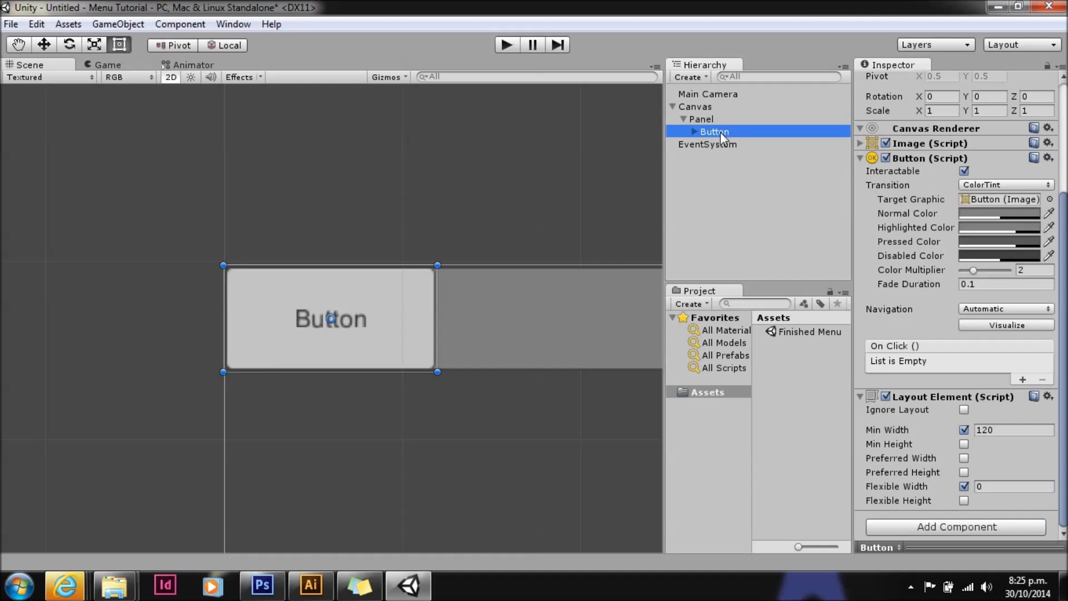
- Create a Panel inside the Button and move it below the button
right_click(720, 135)
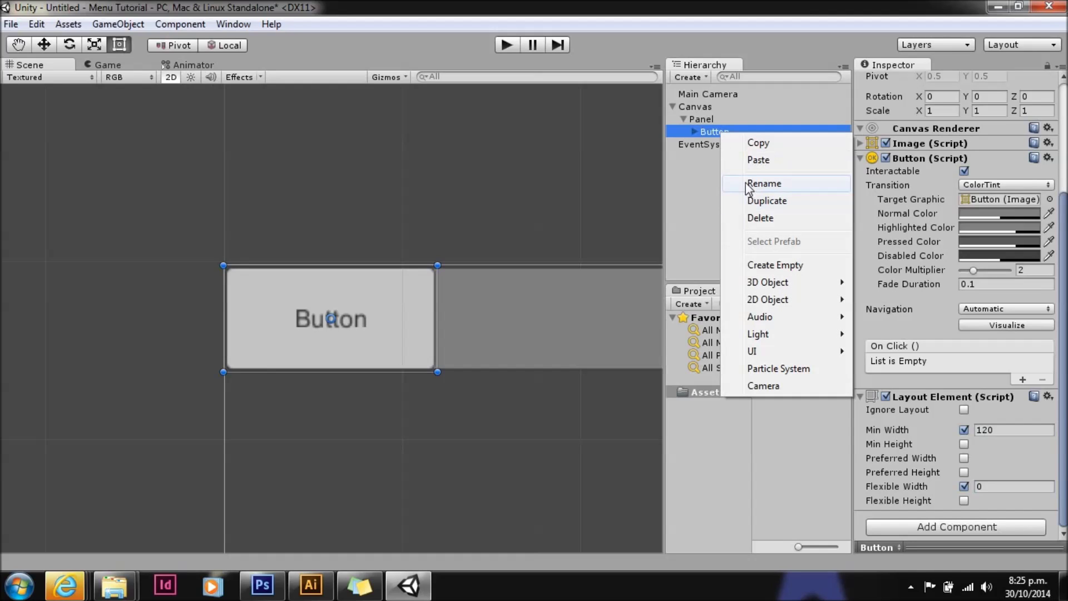
mouse_move(759, 351)
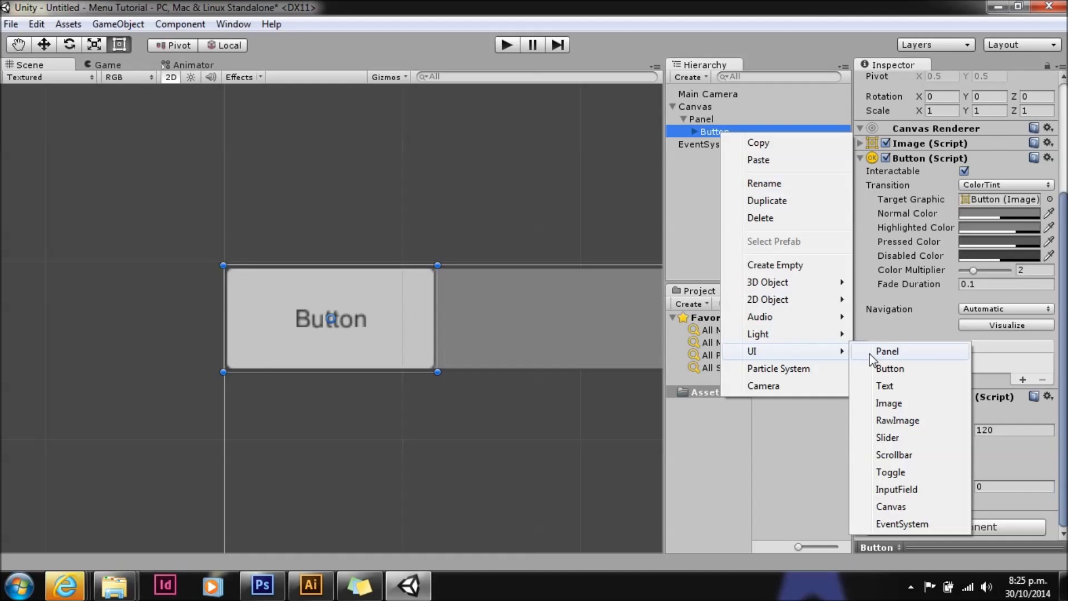
click(886, 352)
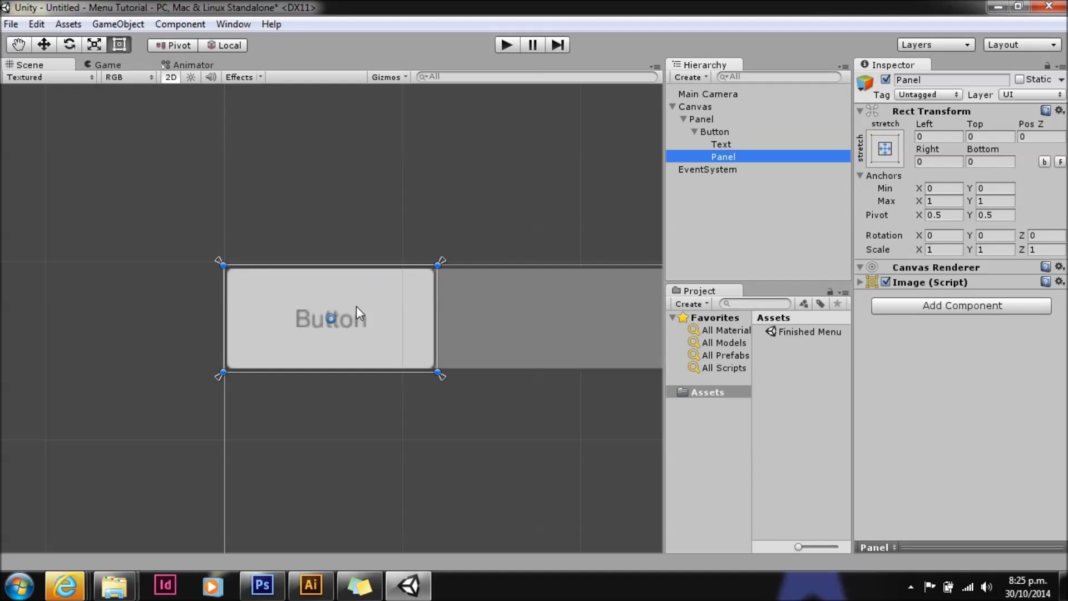
drag(356, 306, 329, 375)
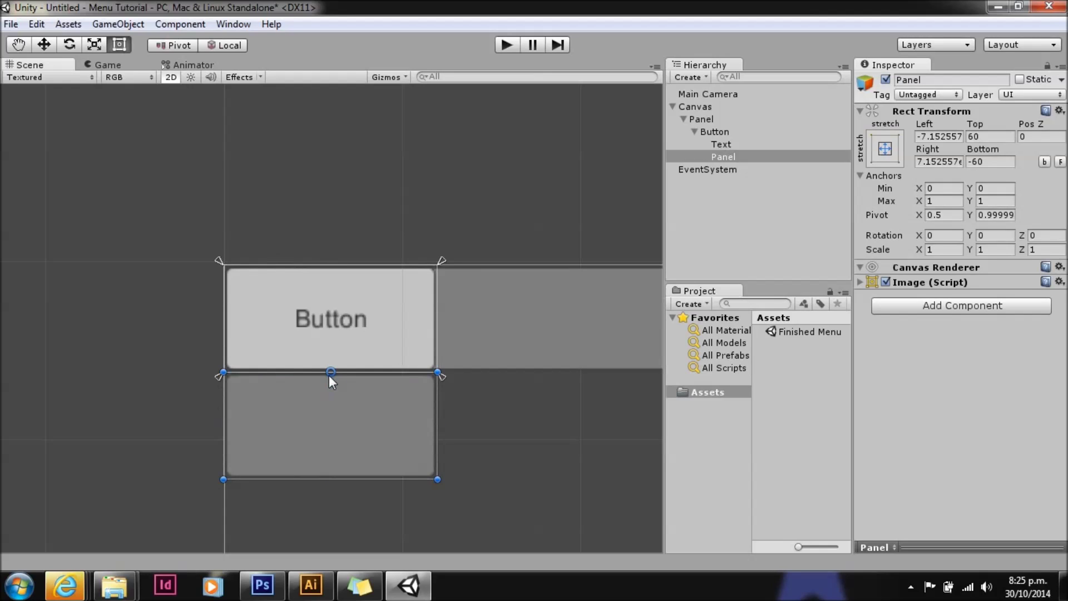
- Anchor the dropdown panel to its parent's bottom centre
click(885, 149)
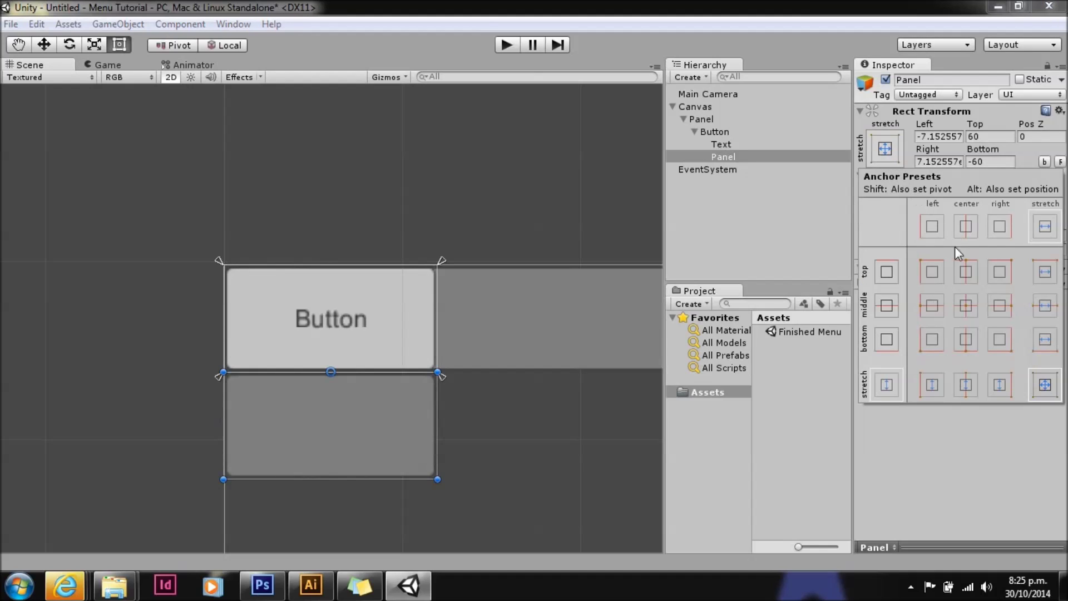
click(965, 339)
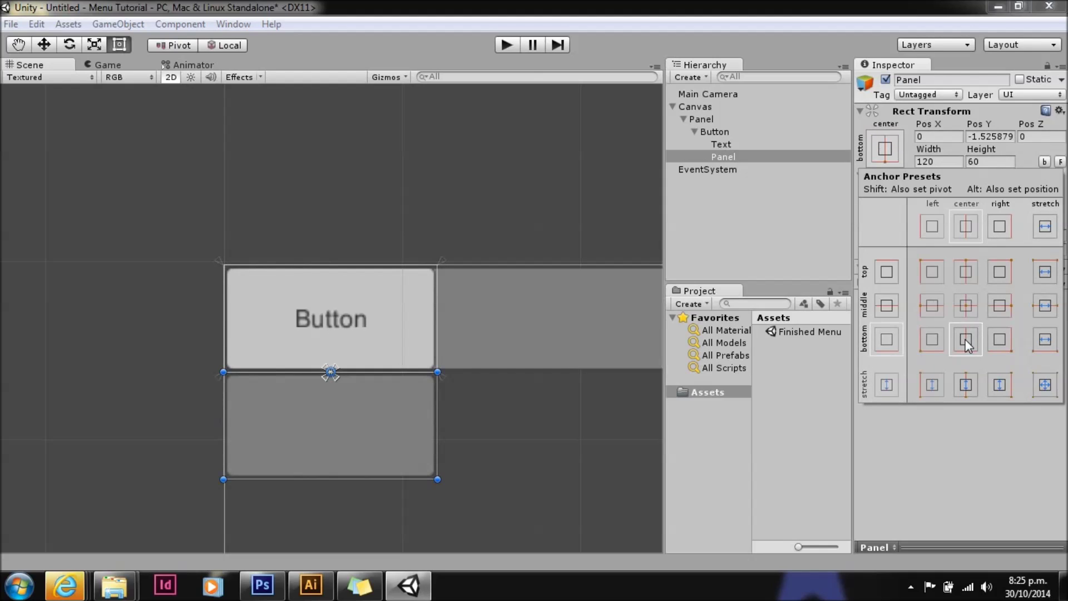
click(950, 447)
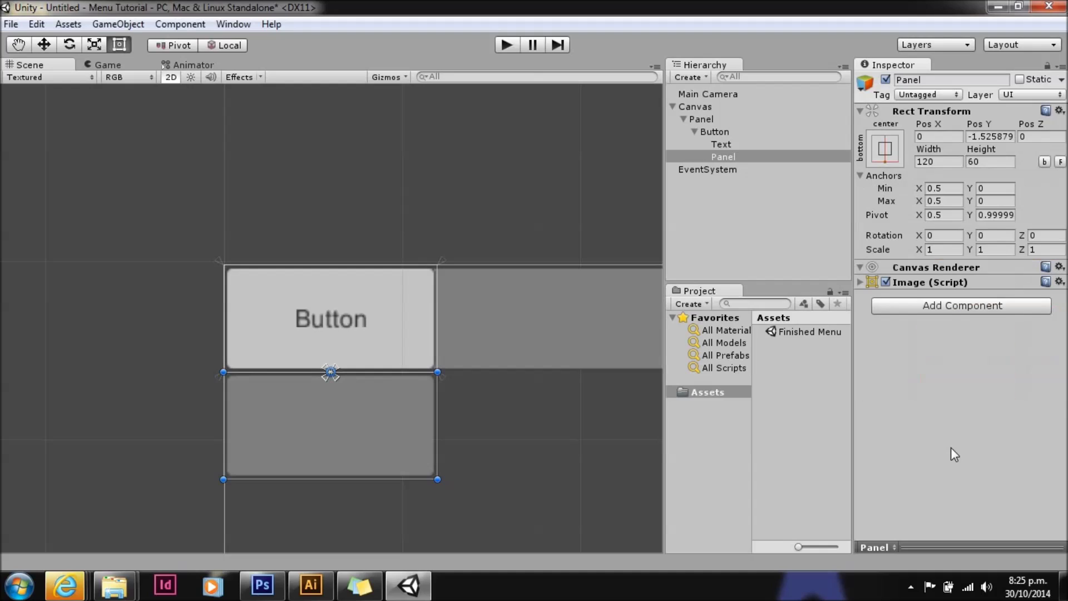
- Add a Vertical Layout Group to the dropdown panel
click(914, 306)
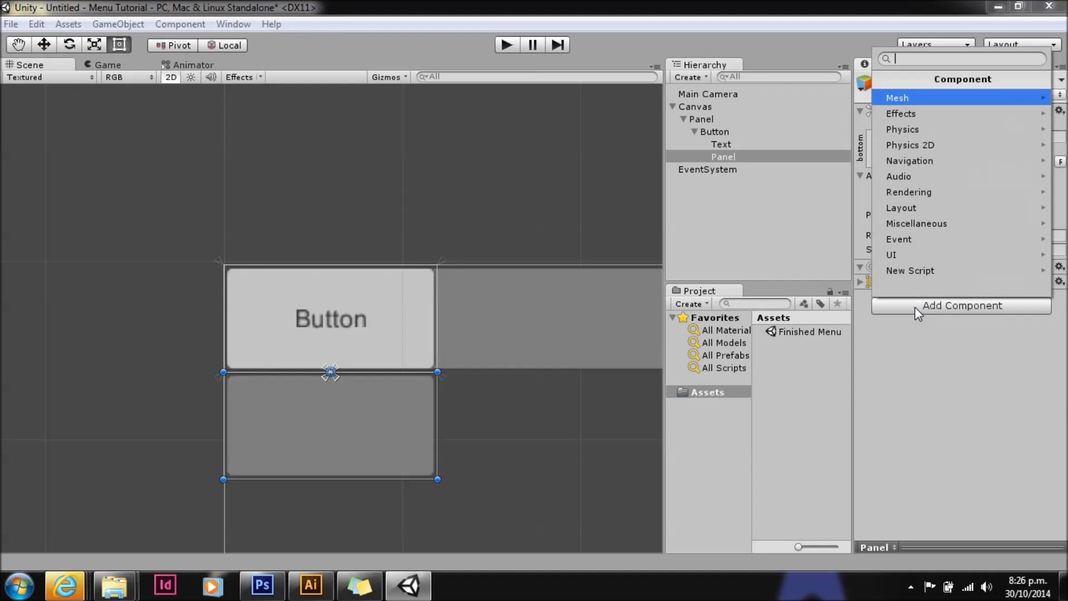
click(906, 209)
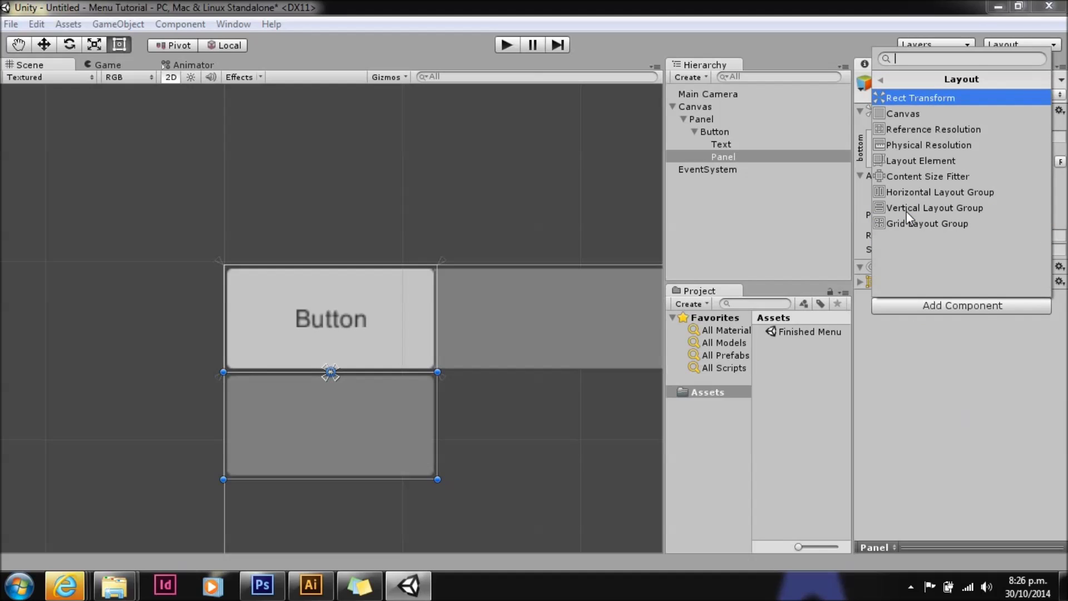
click(906, 210)
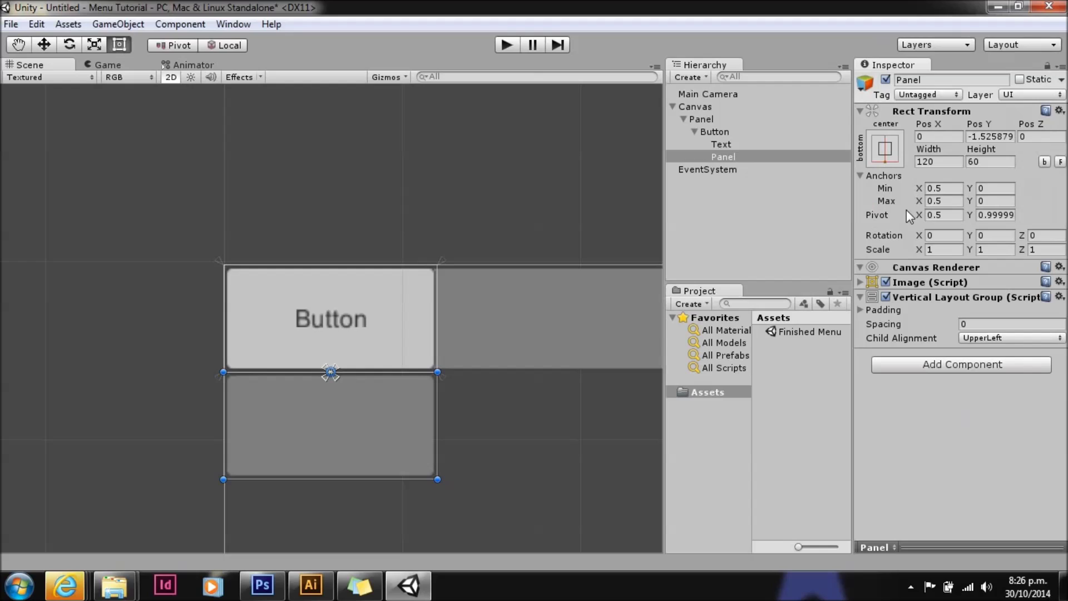
- Add a Content Size Fitter with Vertical Fit set to MinSize
click(916, 362)
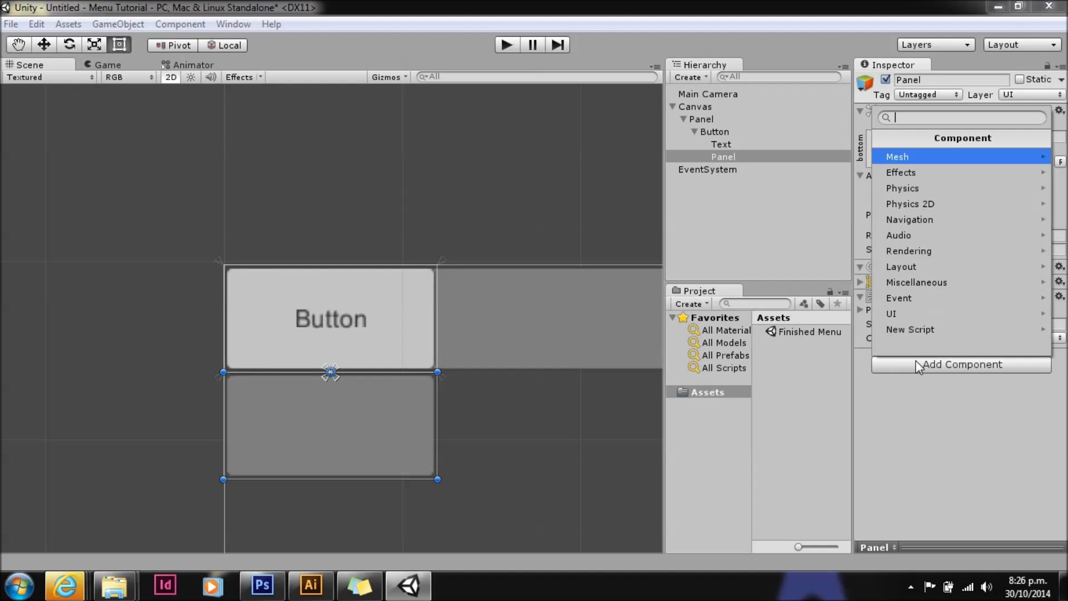
click(899, 269)
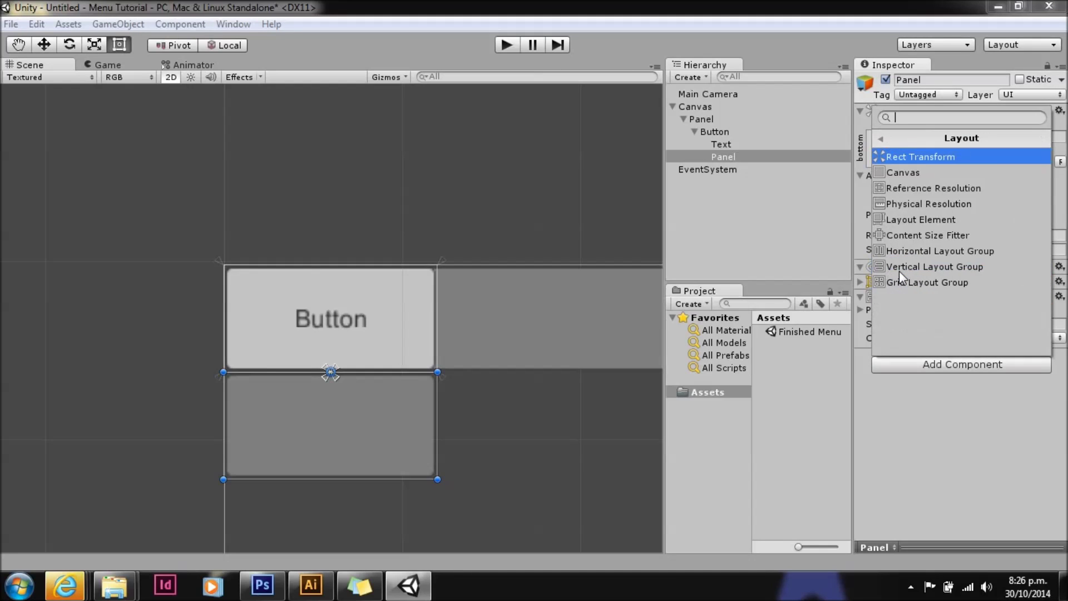
click(900, 236)
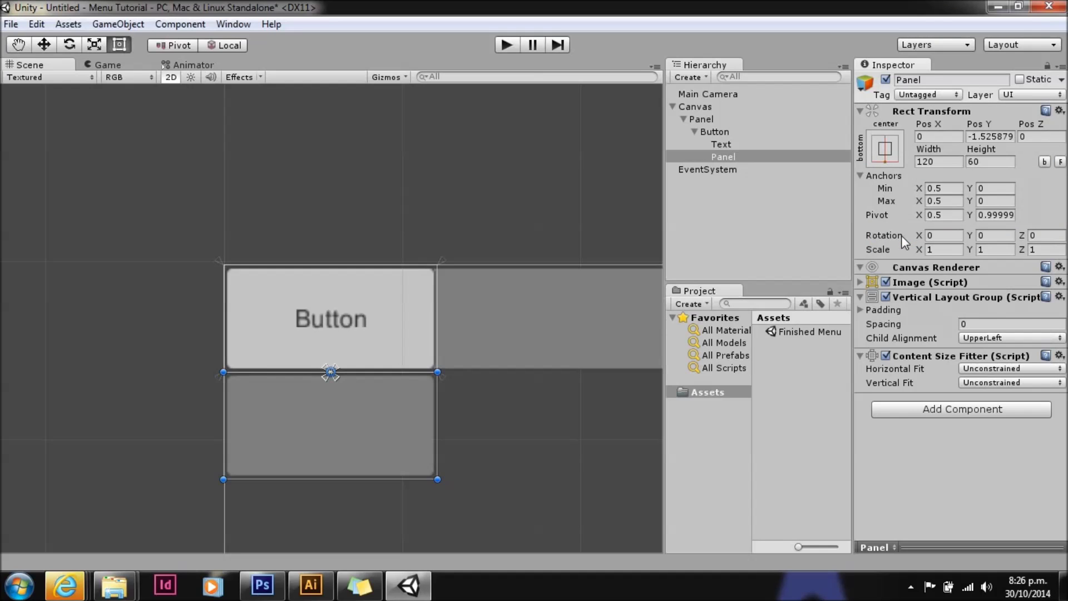
click(972, 382)
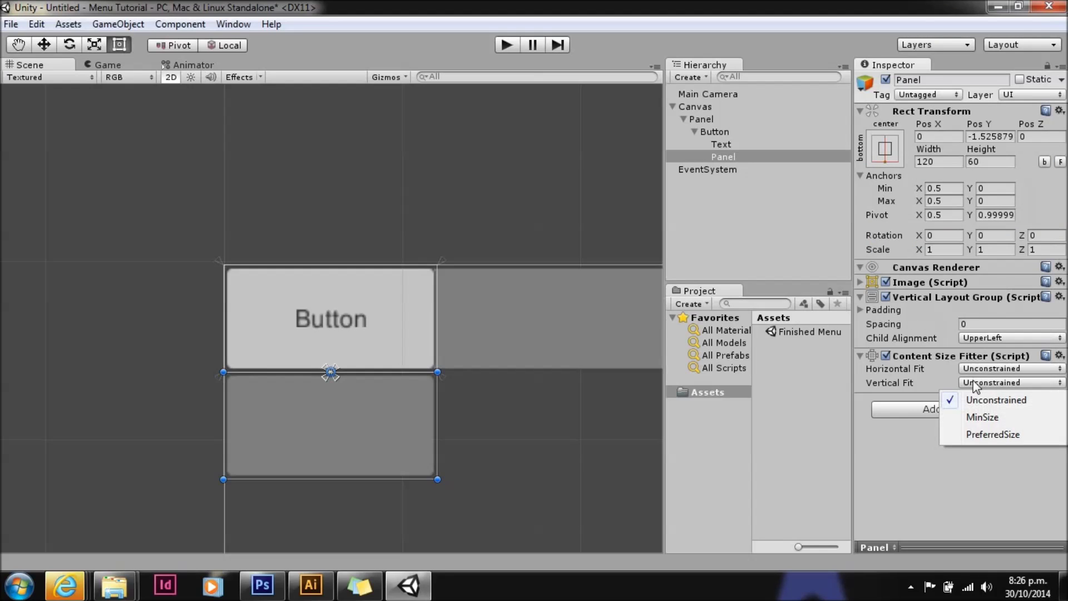
click(971, 419)
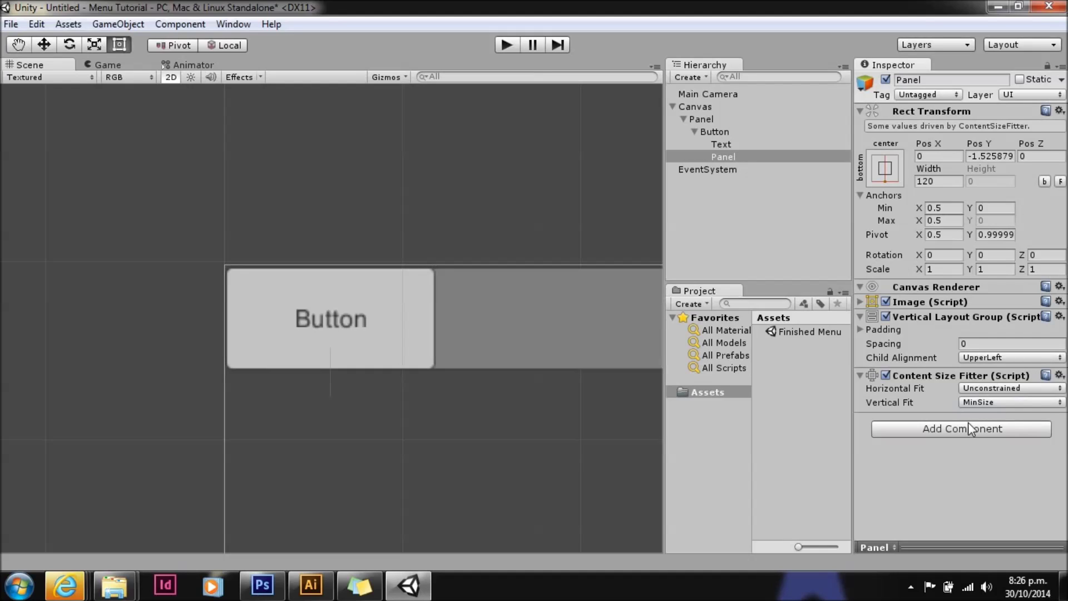
right_click(736, 155)
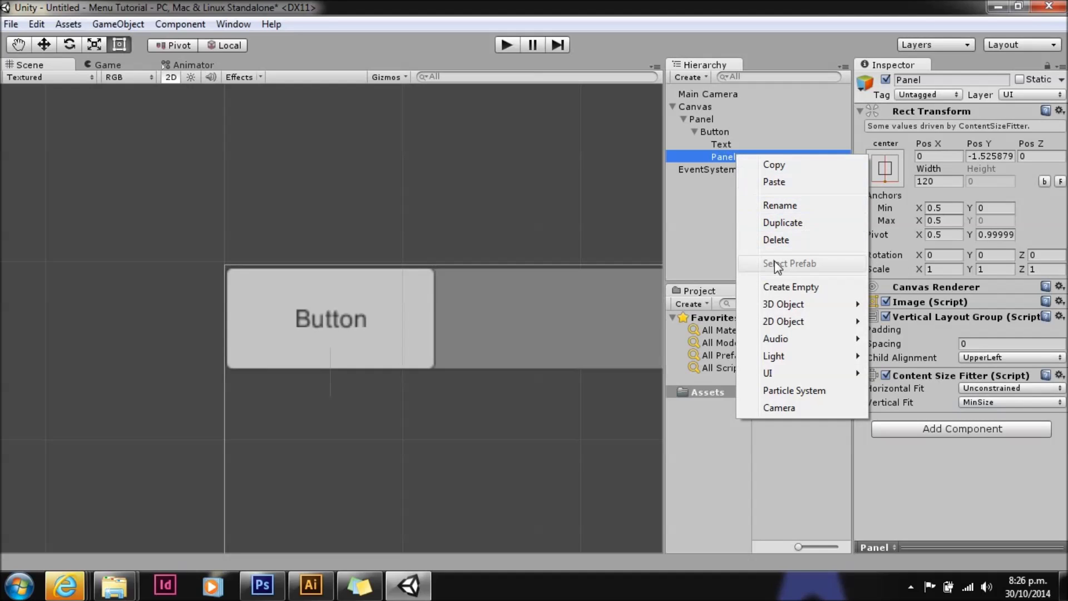
- Create a UI Button inside the dropdown Panel
mouse_move(779, 374)
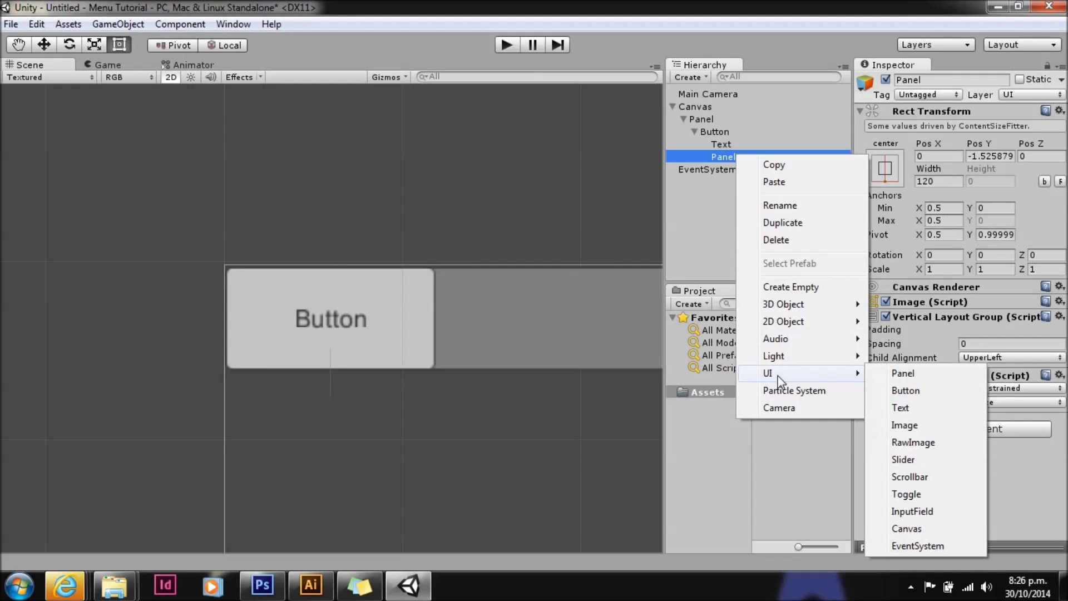
click(906, 391)
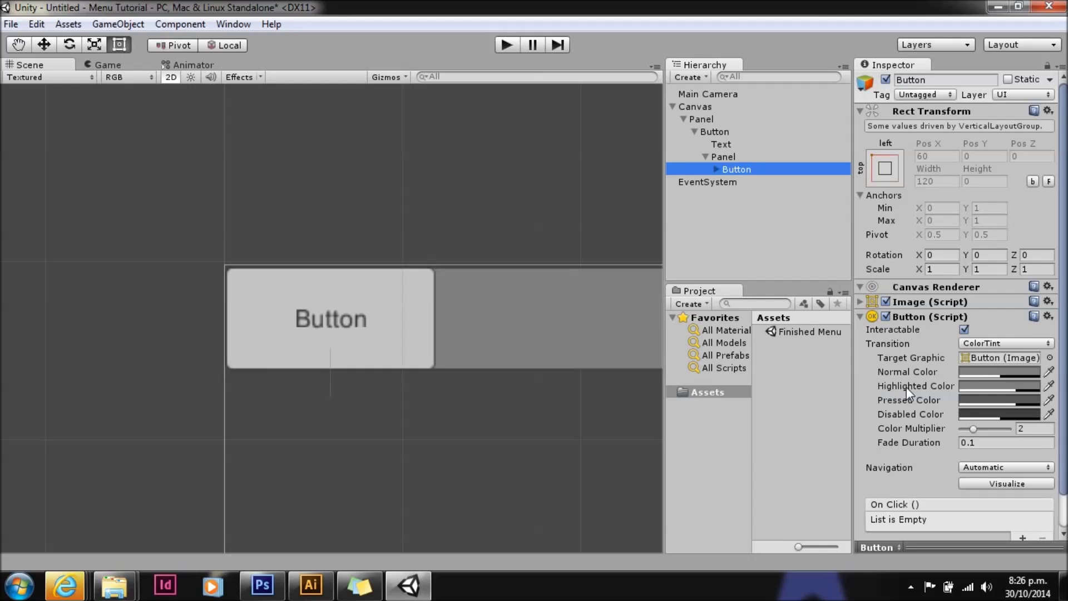
scroll(1063, 319, down, 2)
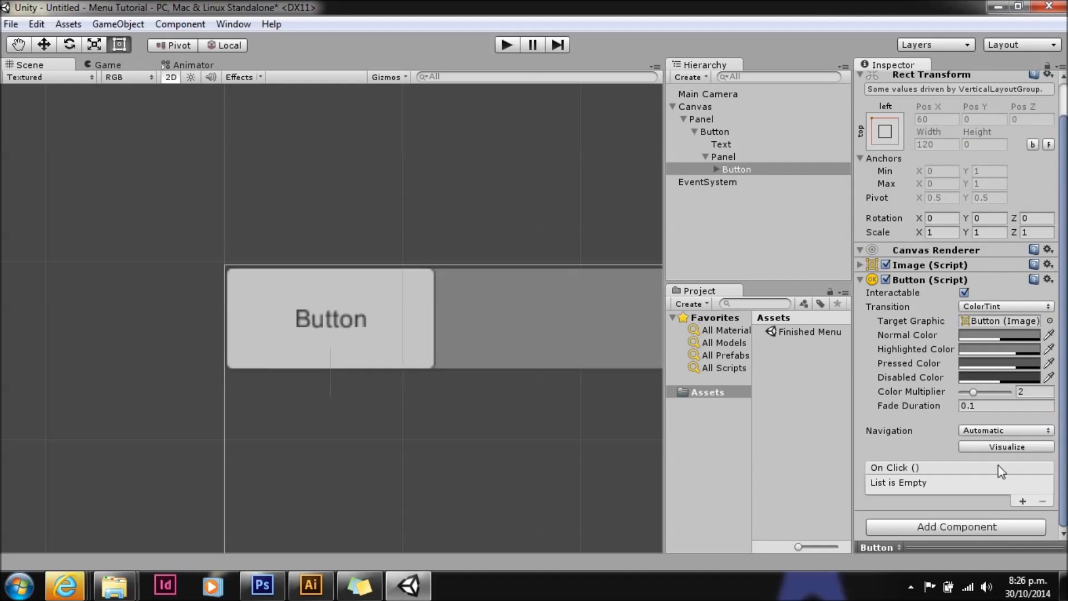
click(968, 529)
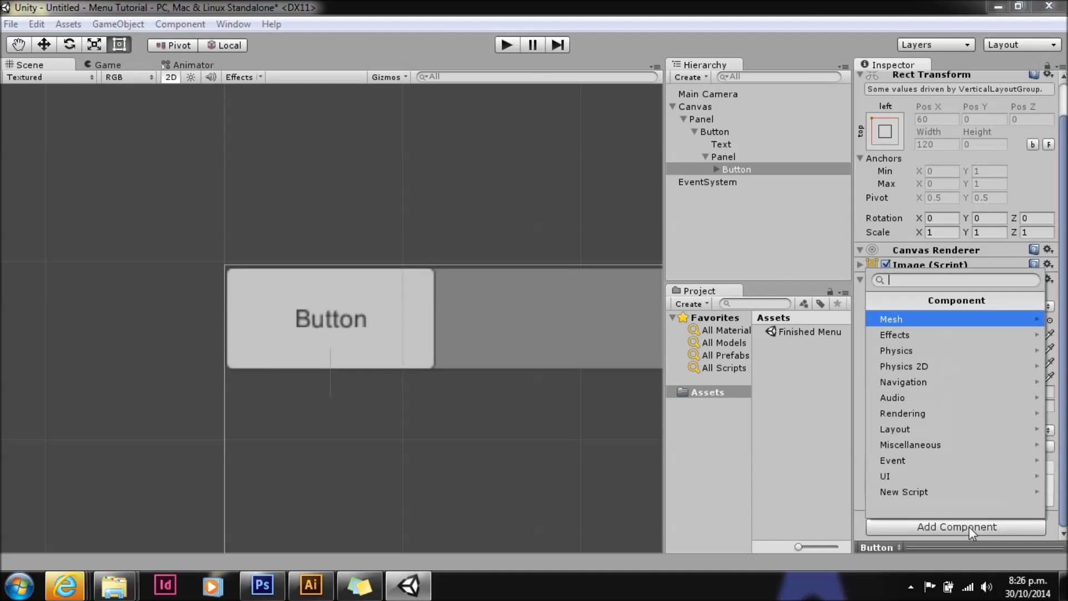
- Add a Layout Element to the child button with Min Height 30
click(940, 430)
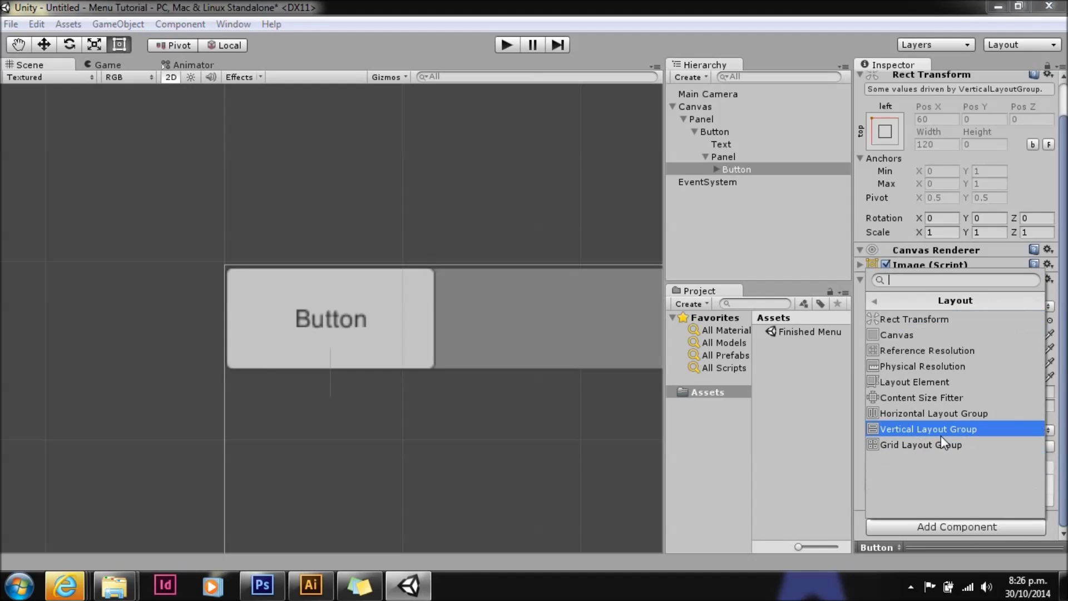
click(926, 382)
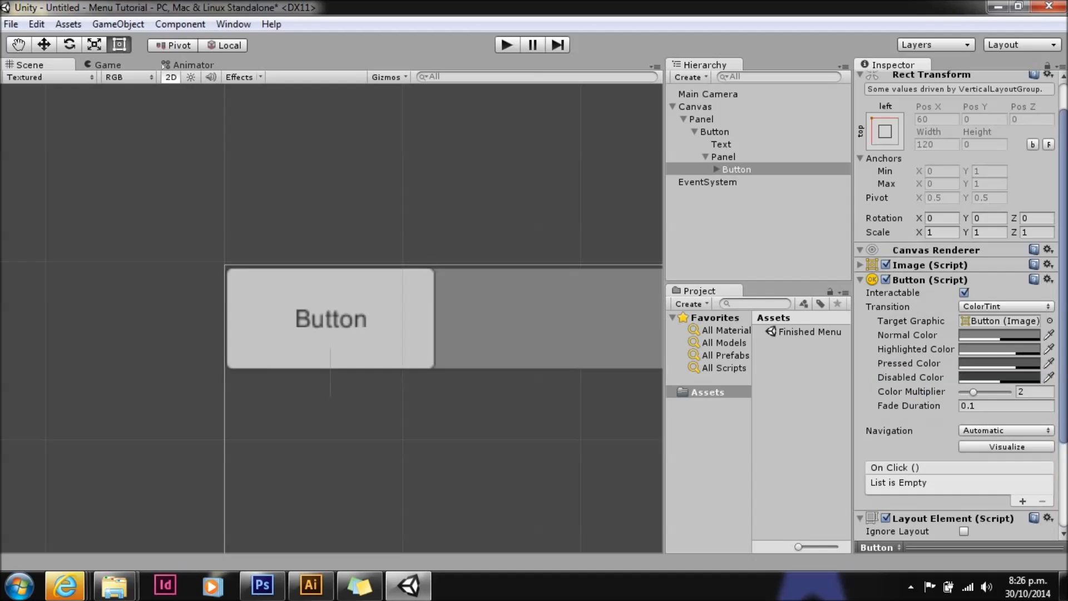
scroll(1049, 480, down, 5)
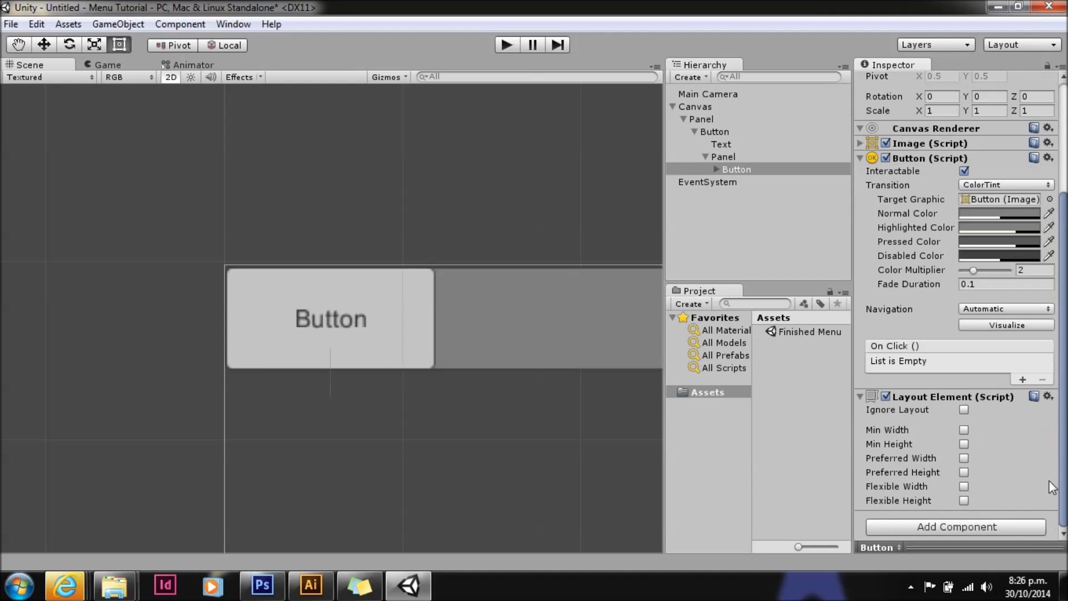
click(963, 443)
click(988, 447)
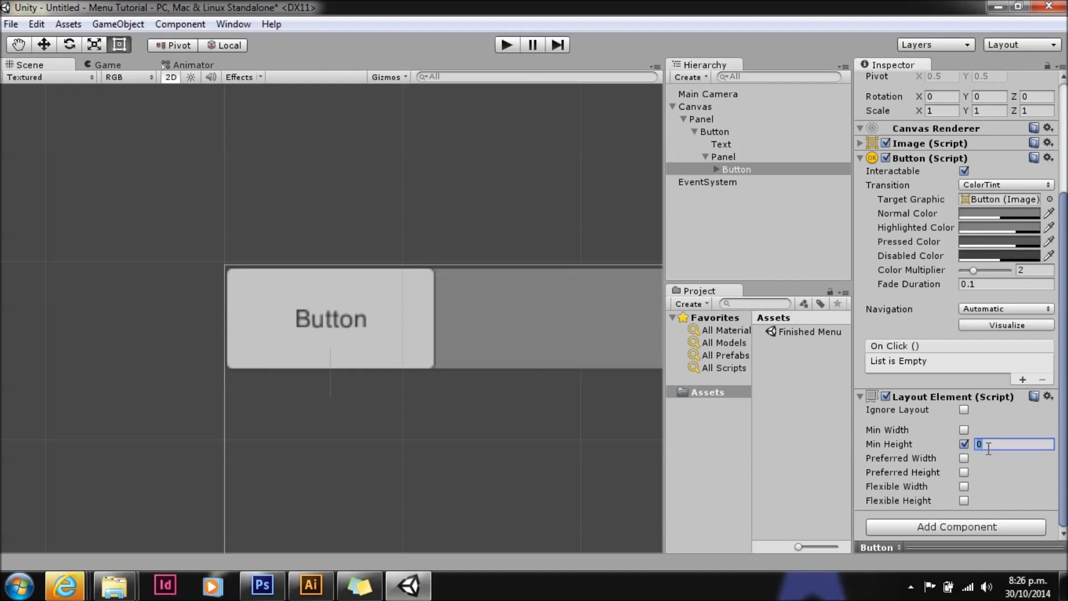
text(3)
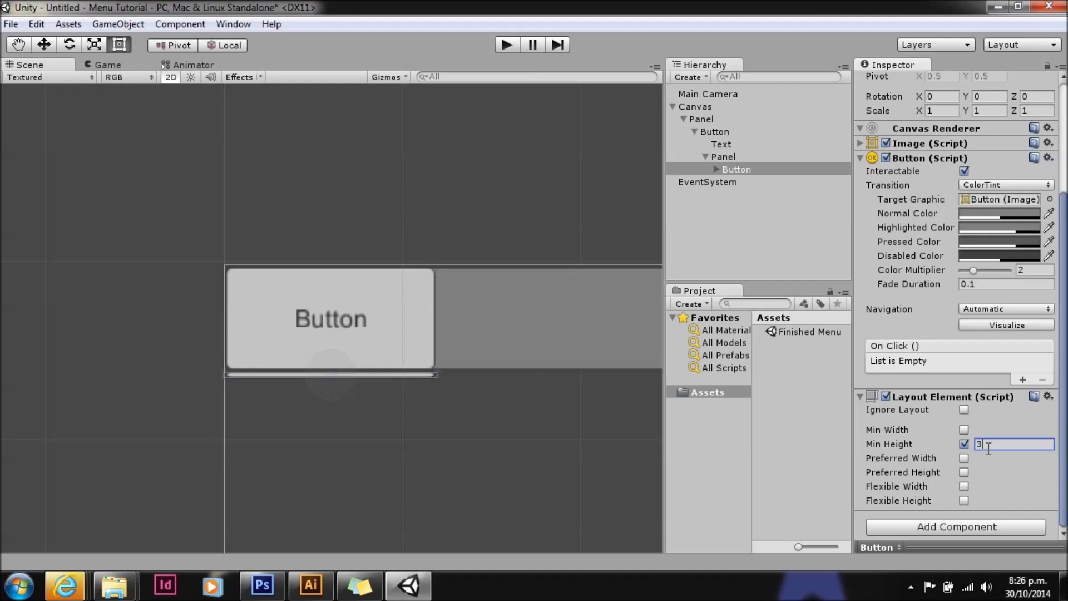
text(0)
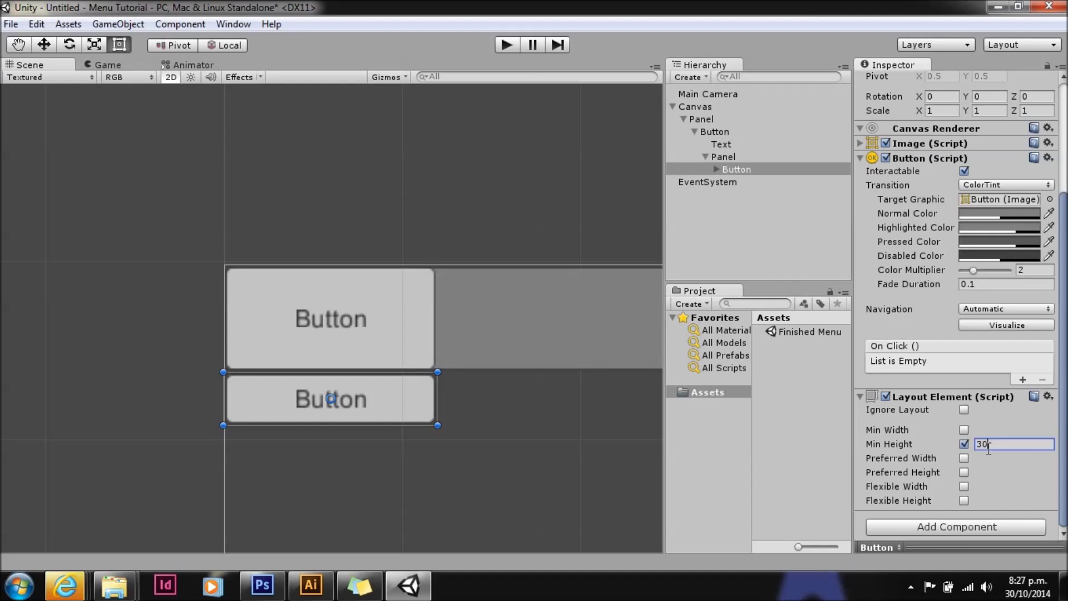
- Duplicate the child button, then select the top-level menu Button
click(727, 156)
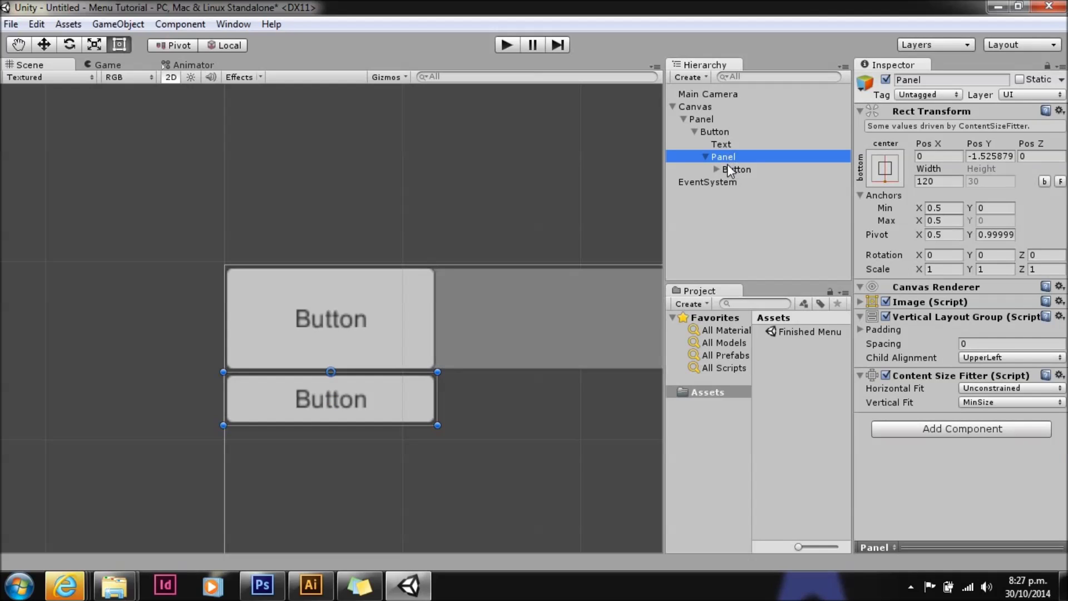
click(728, 167)
right_click(728, 167)
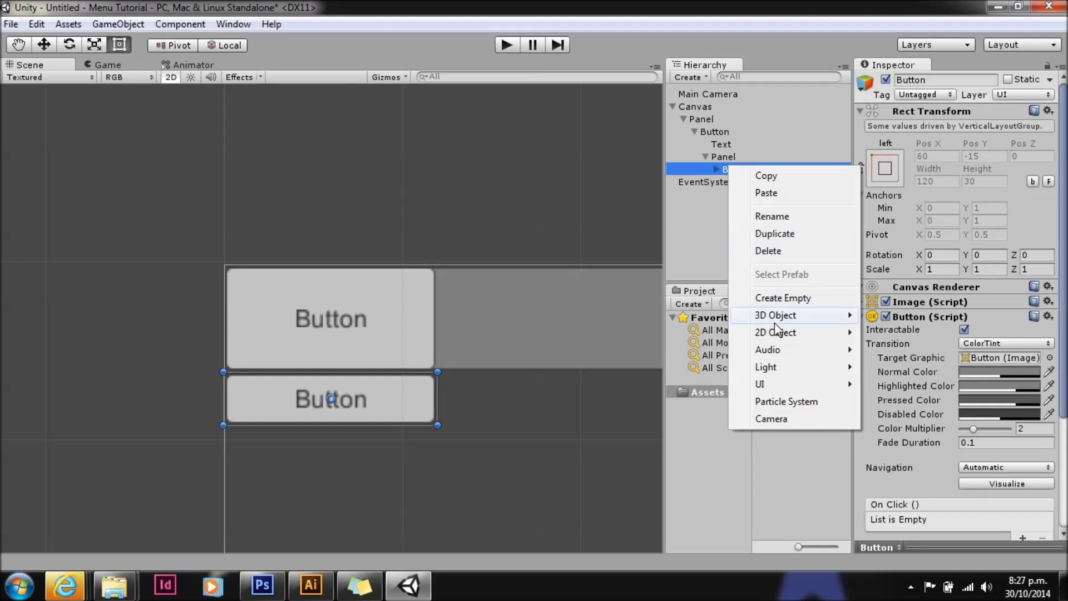
click(763, 235)
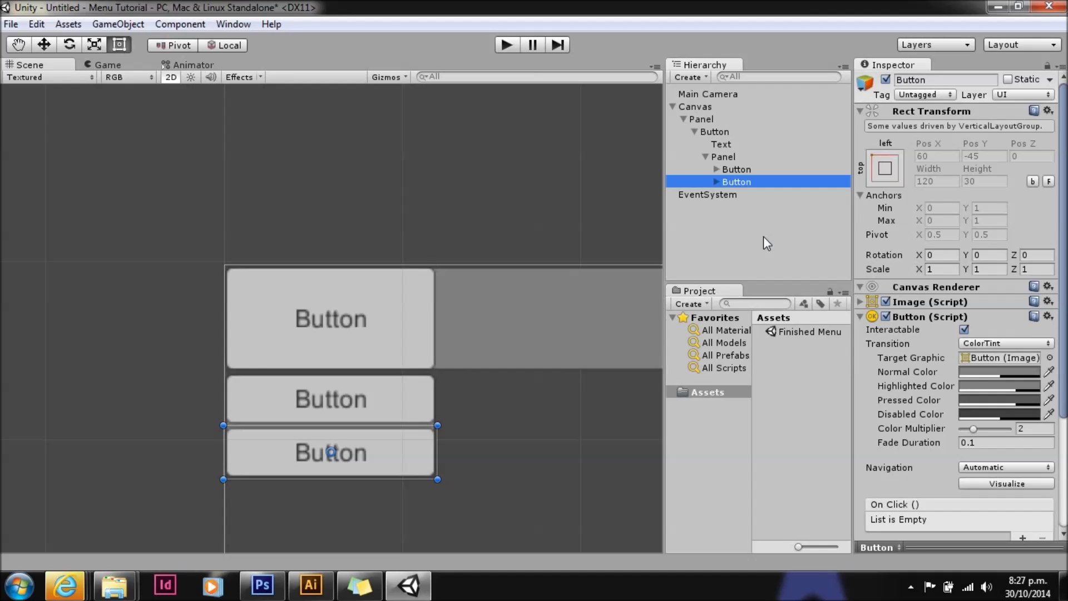
click(707, 128)
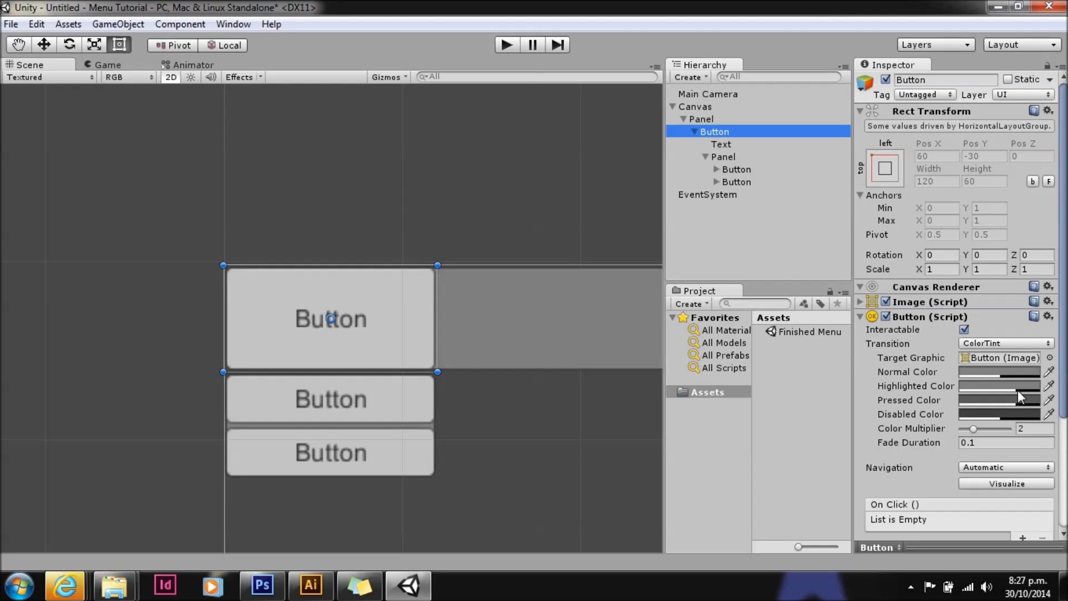
- Add an On Click entry on the top Button that calls GameObject.SetActive on the Panel with true ticked
drag(1064, 250, 1064, 293)
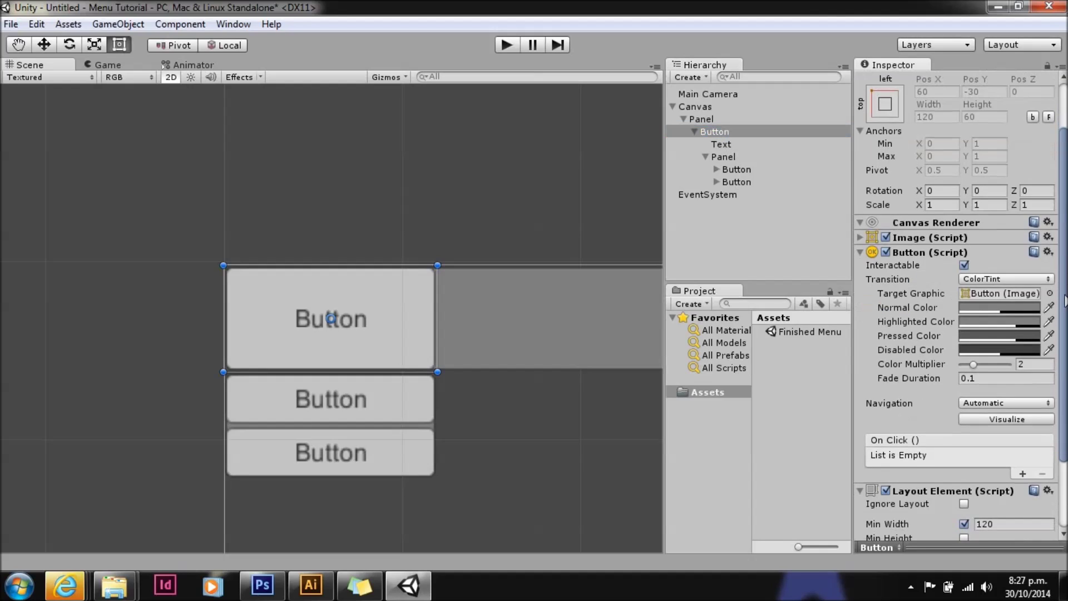
scroll(1065, 301, down, 3)
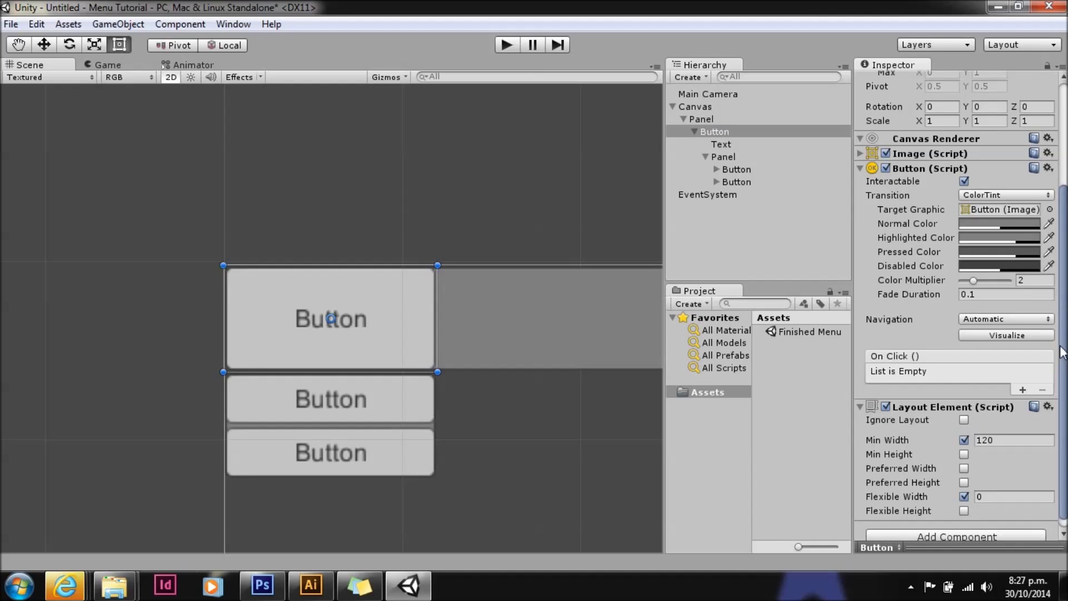
click(1021, 389)
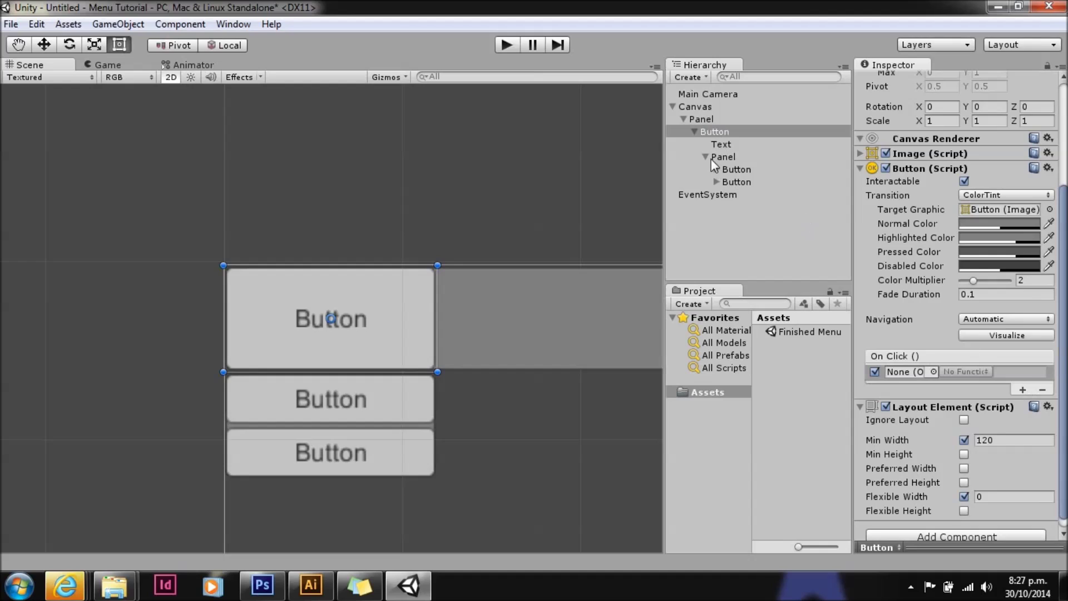
drag(715, 159, 898, 376)
click(954, 371)
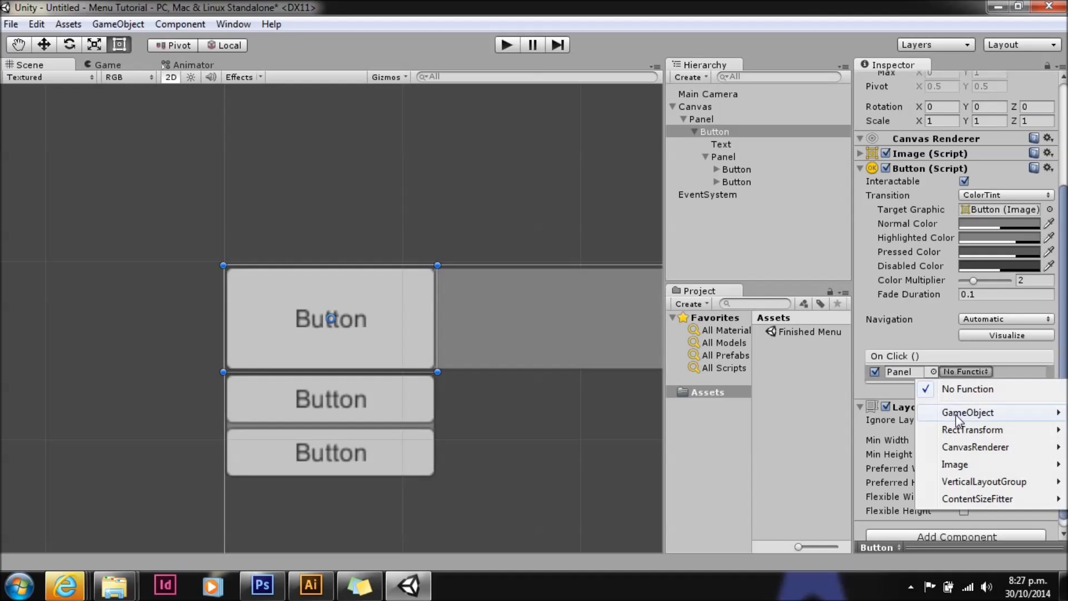
mouse_move(958, 420)
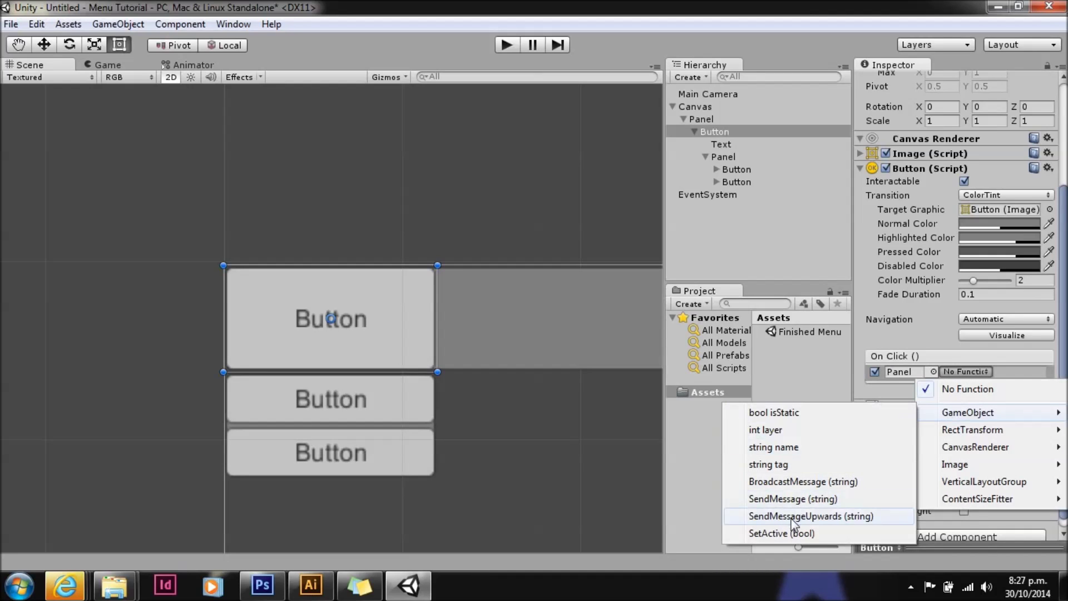
click(788, 531)
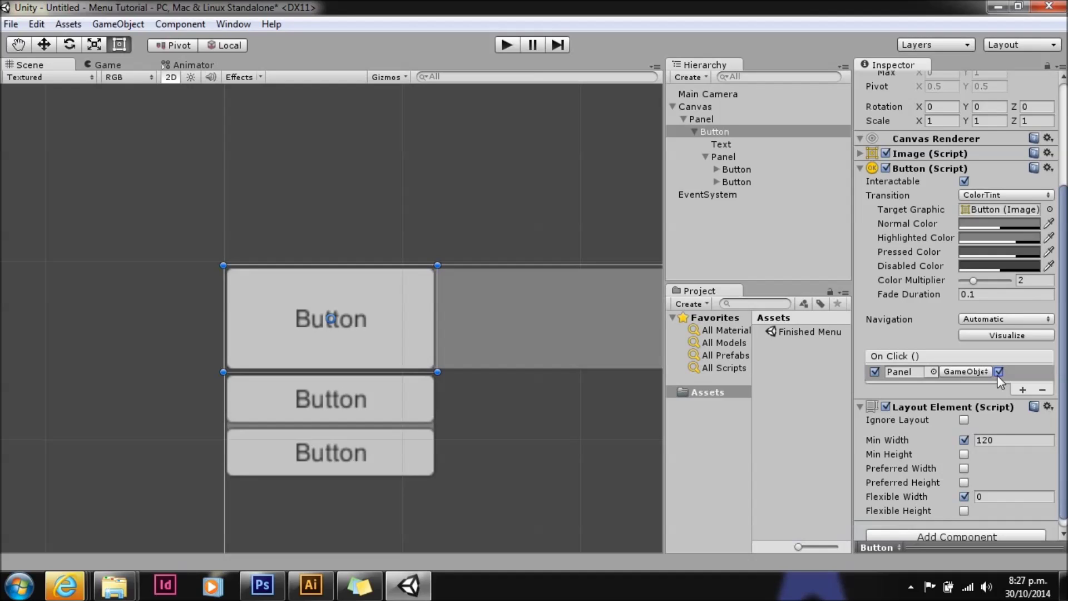
click(726, 159)
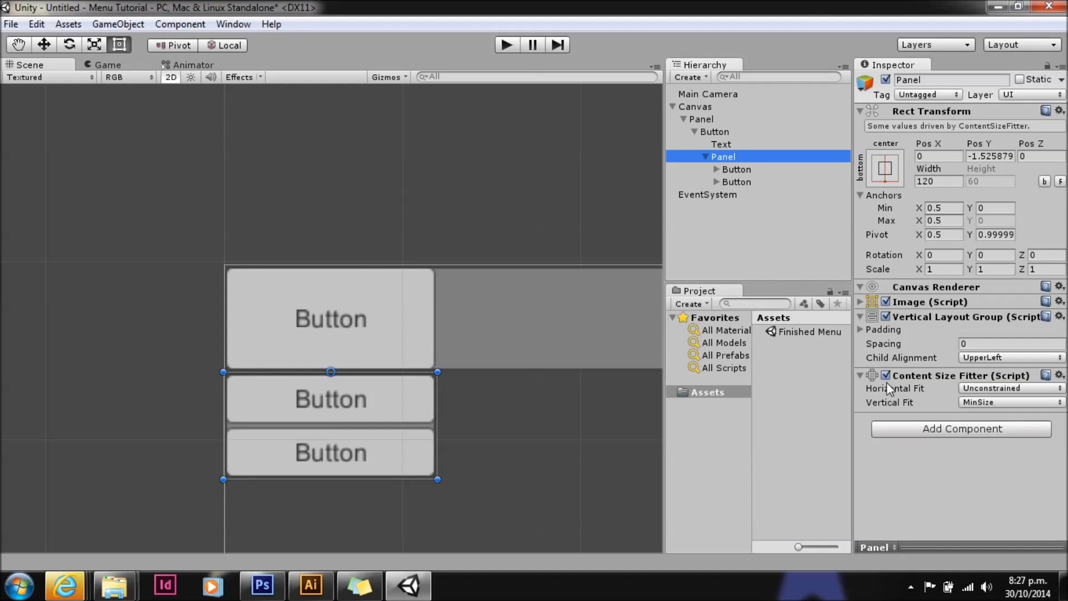
- Add an Event Trigger component to the dropdown Panel
click(906, 425)
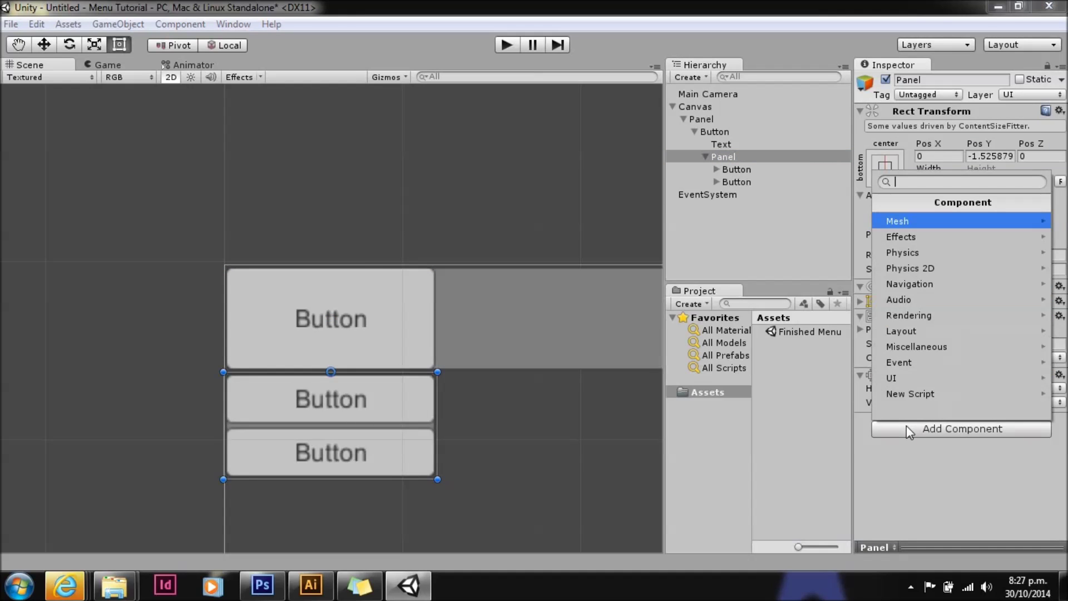
click(897, 362)
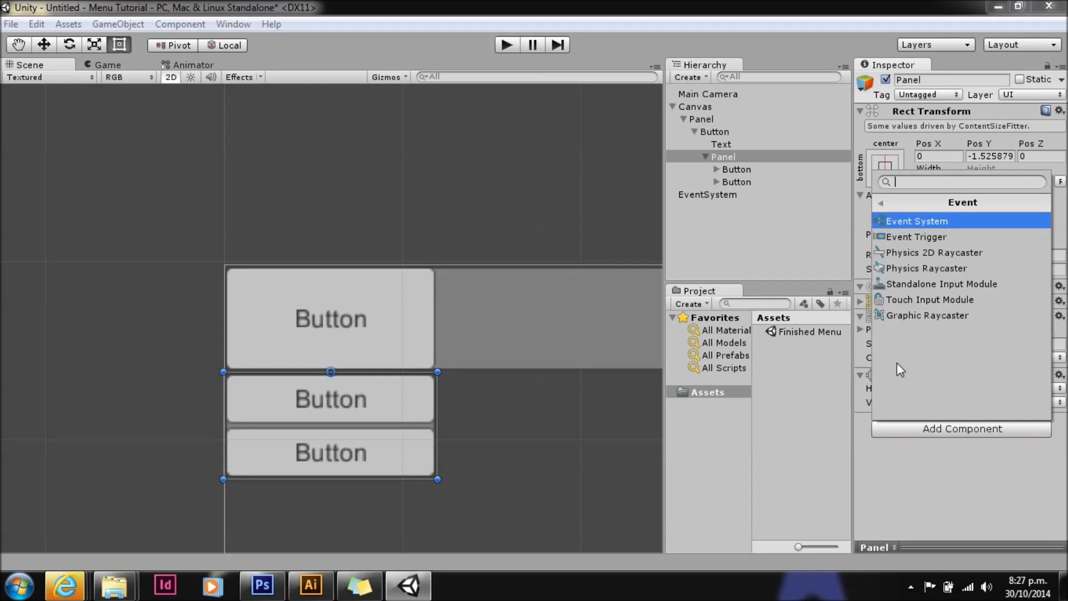
click(900, 242)
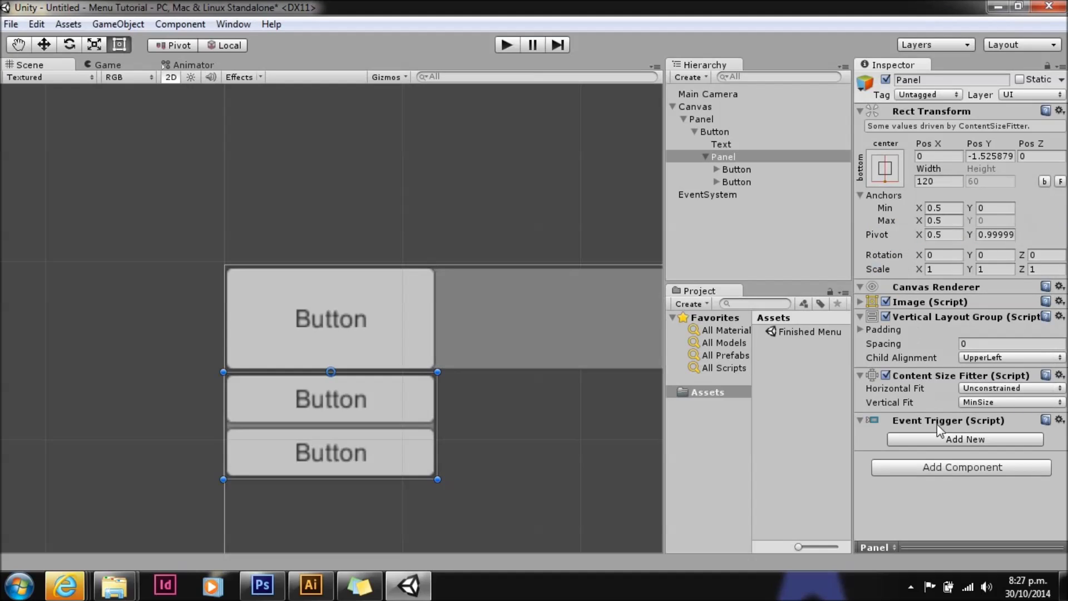
- Add a PointerExit event whose response calls GameObject.SetActive on the Panel, left unchecked
click(936, 440)
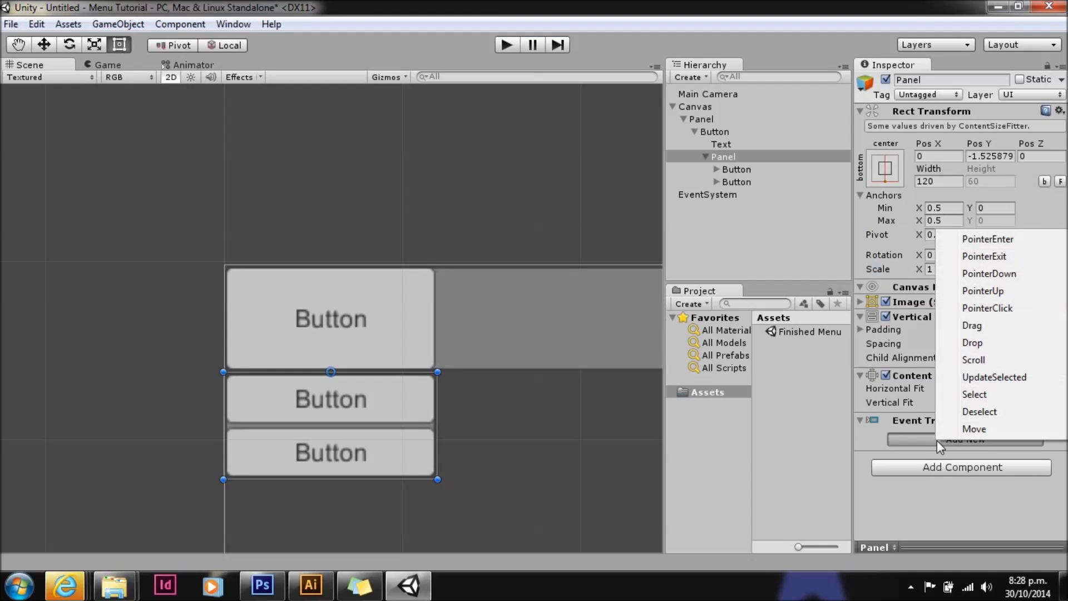
click(984, 256)
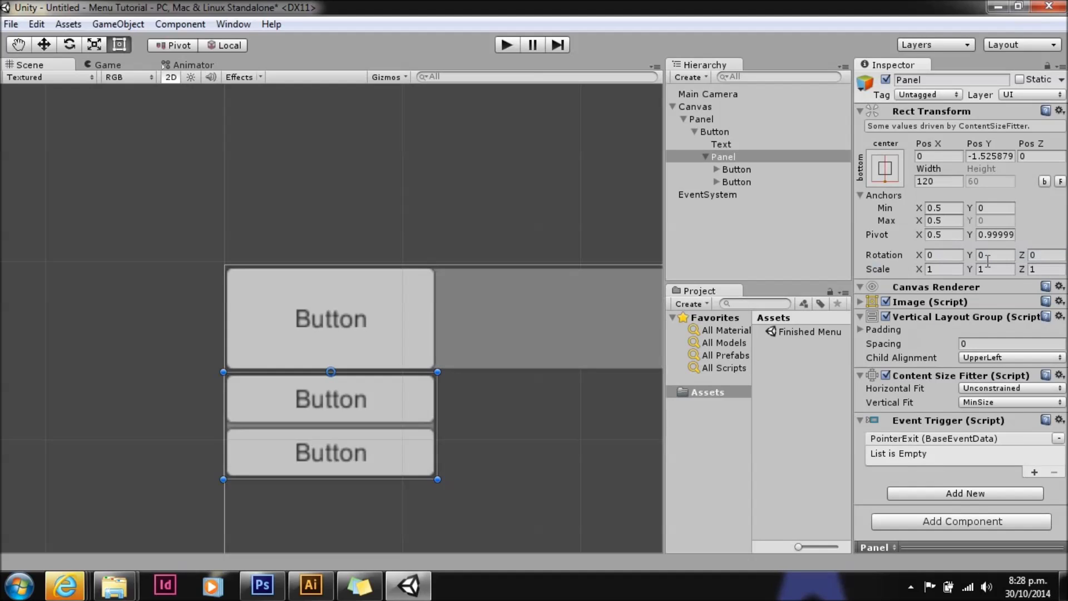
click(1033, 472)
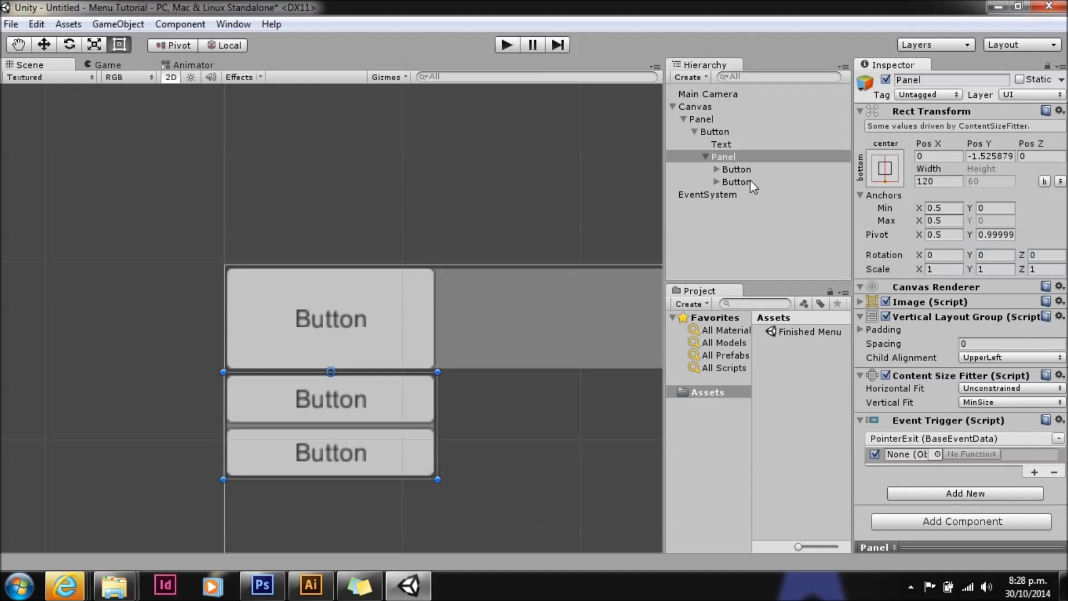
drag(730, 154, 896, 458)
click(954, 453)
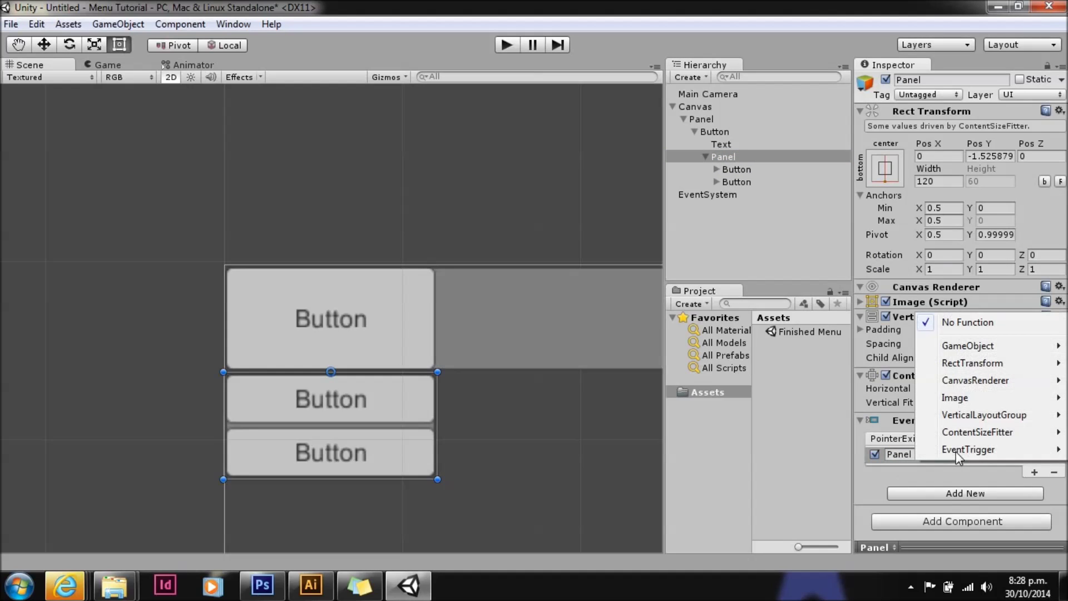
mouse_move(948, 352)
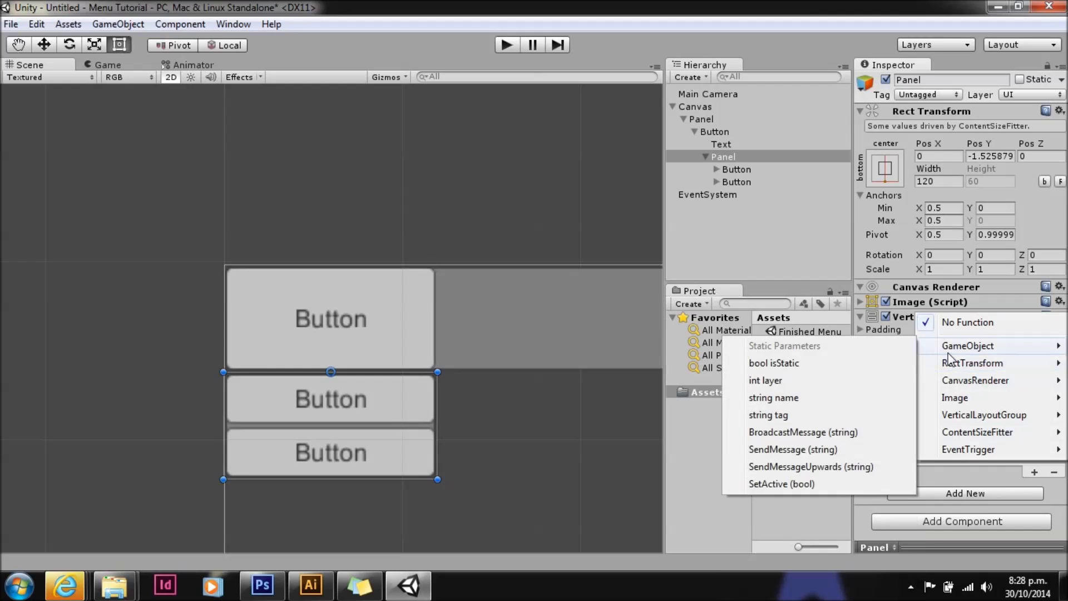
click(805, 484)
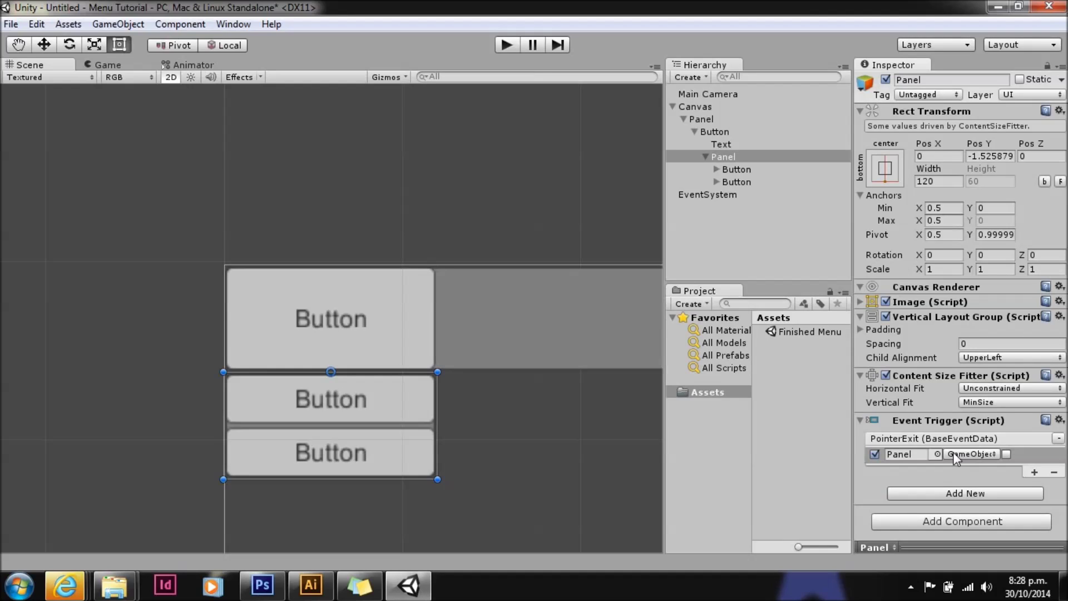
- Deactivate the Panel, then play-test that clicking the top button shows the dropdown, and stop
click(885, 81)
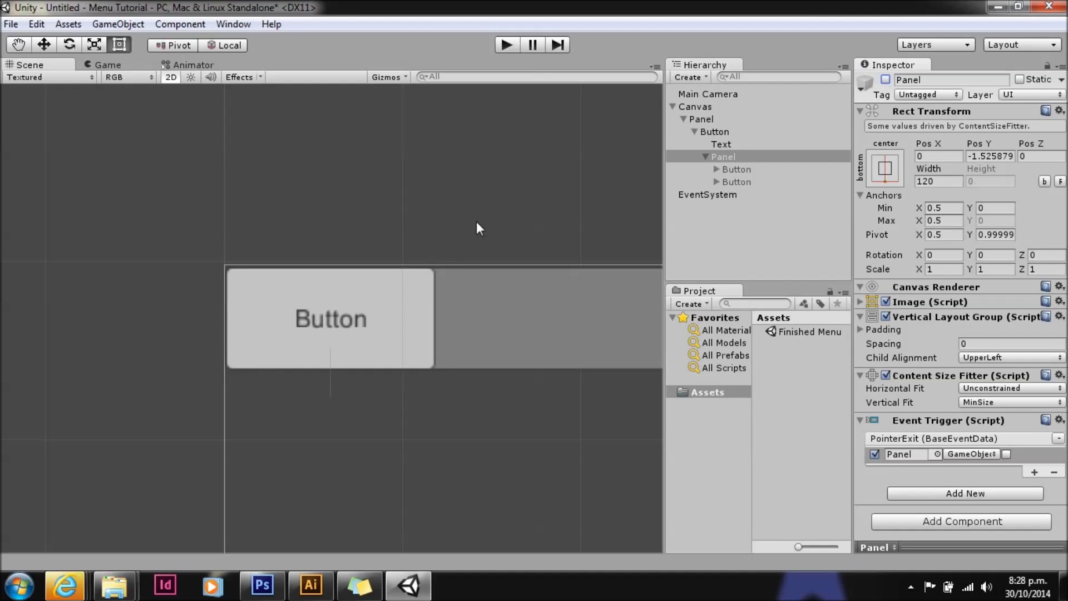
click(505, 48)
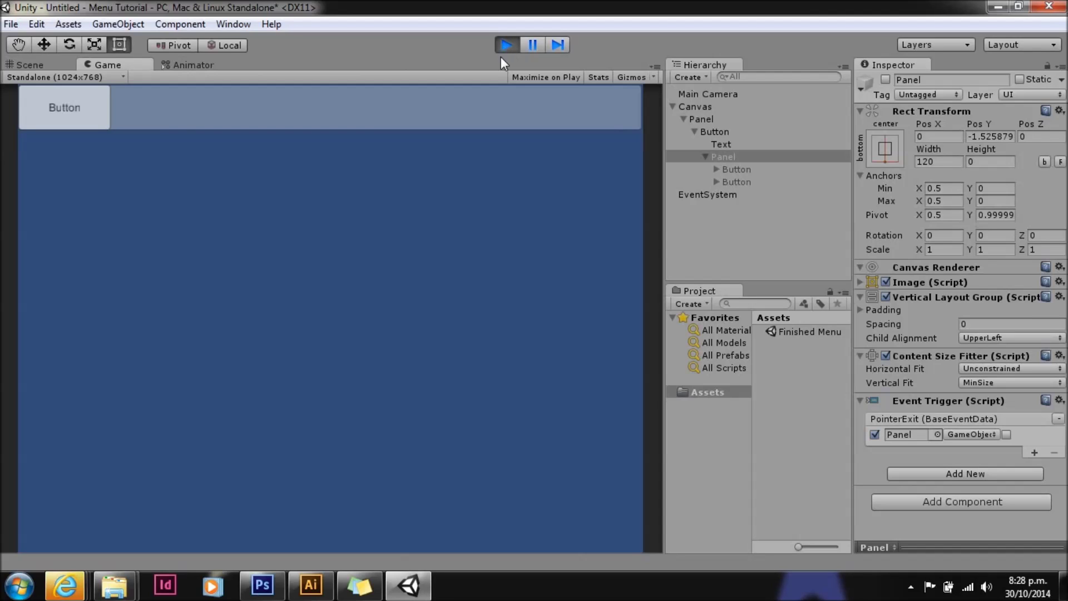
click(78, 110)
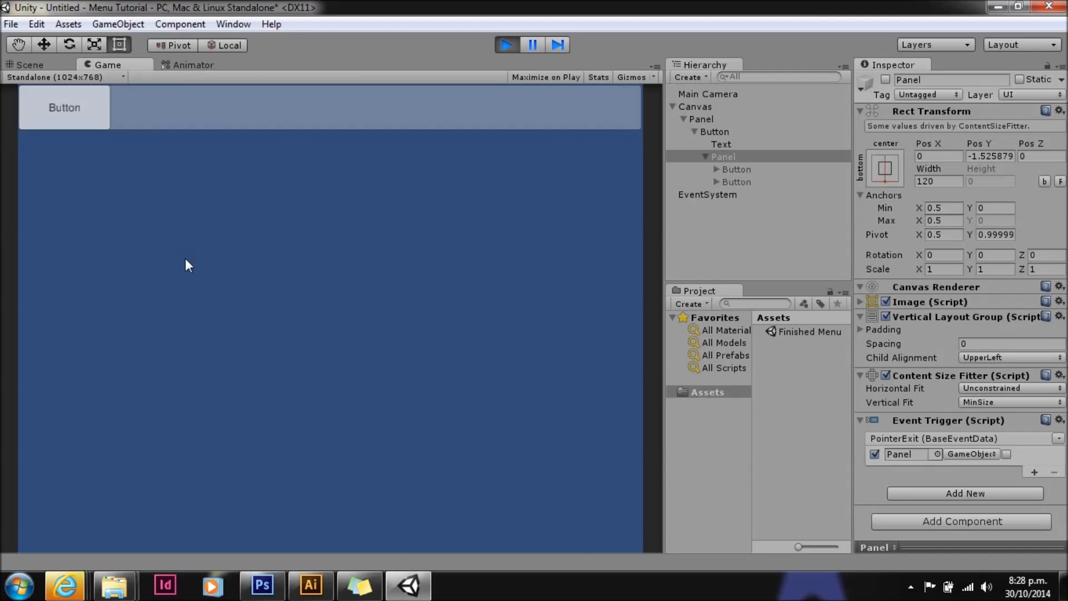
click(85, 121)
click(499, 48)
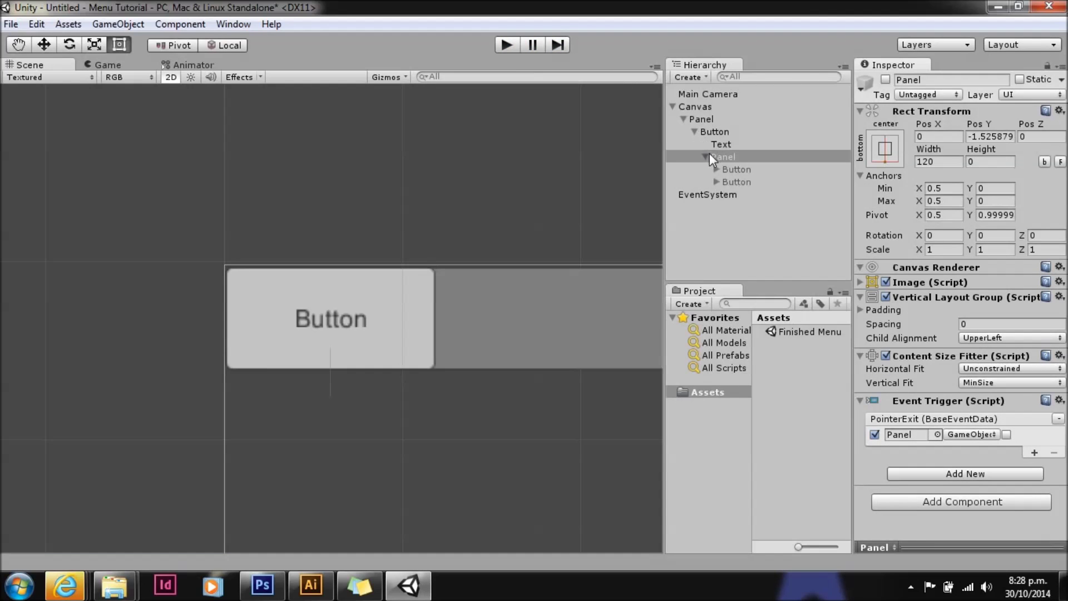
- Duplicate the top menu Button twice to make three top menu buttons
click(709, 127)
right_click(709, 126)
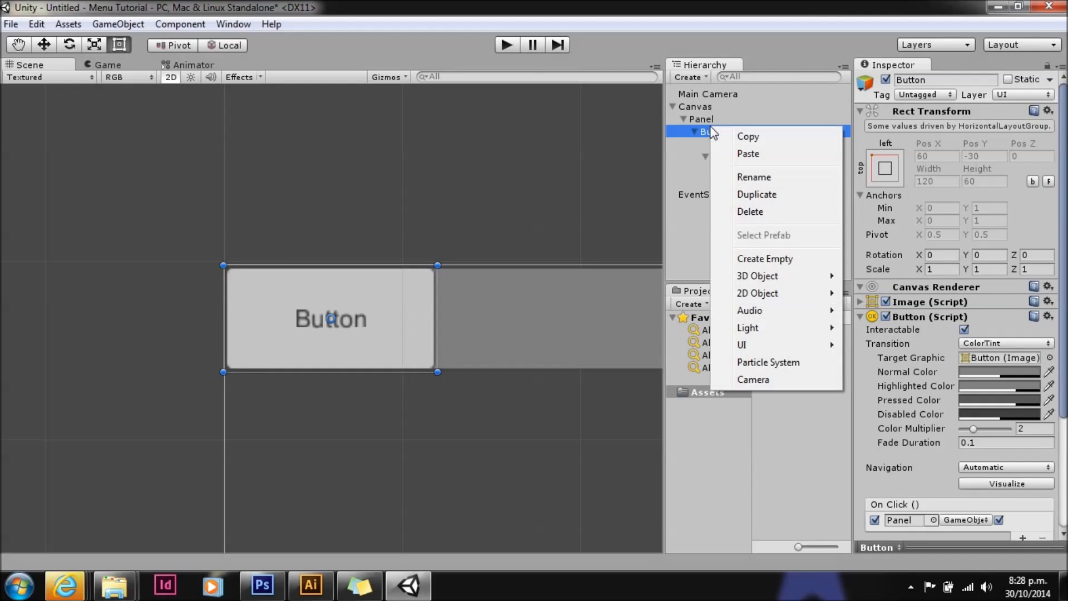
click(744, 192)
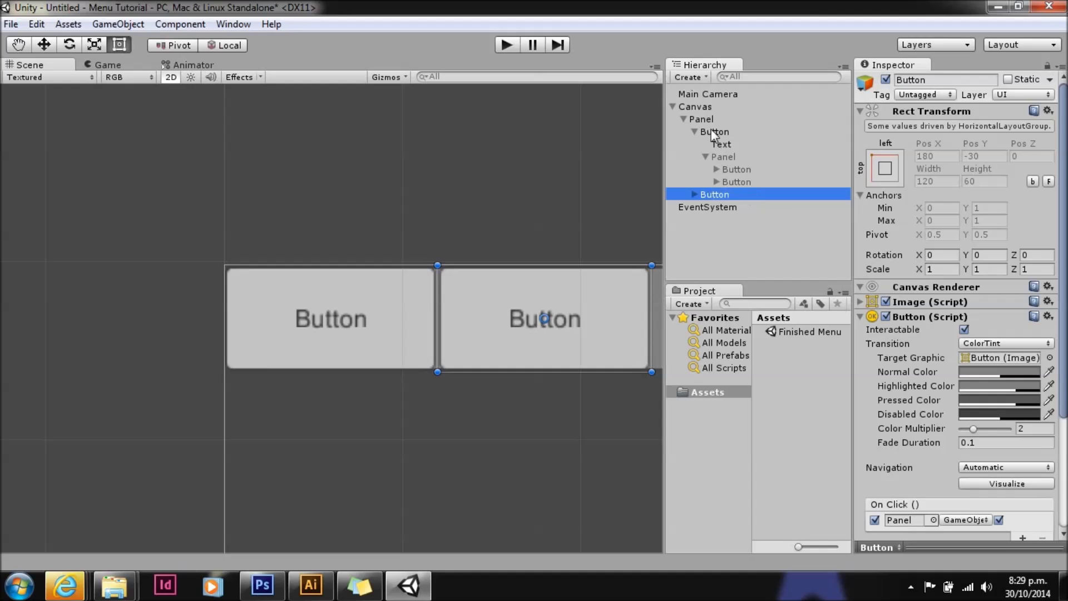
right_click(714, 194)
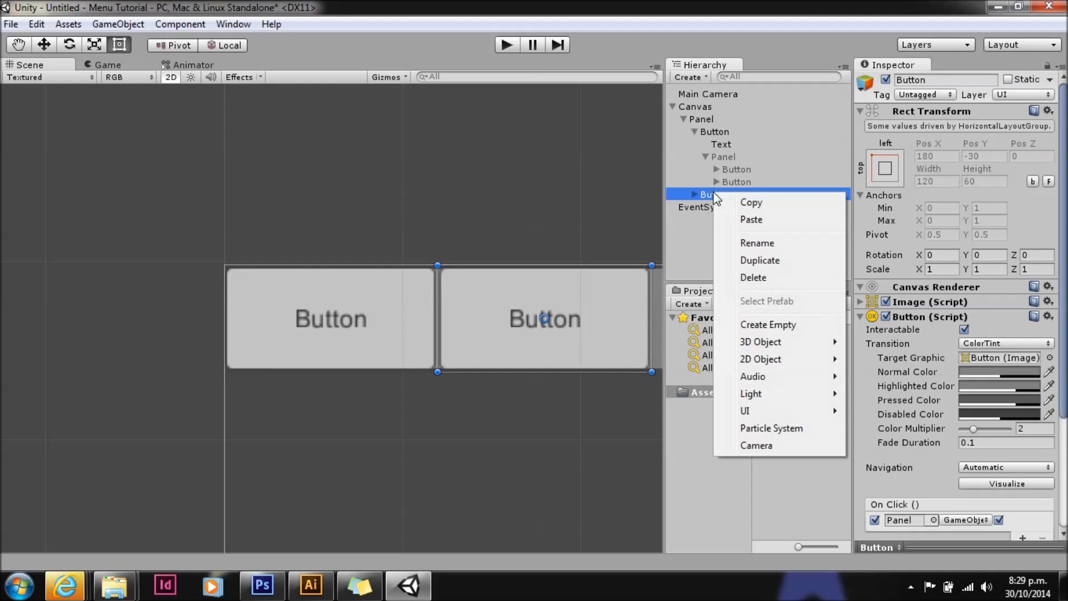
click(758, 262)
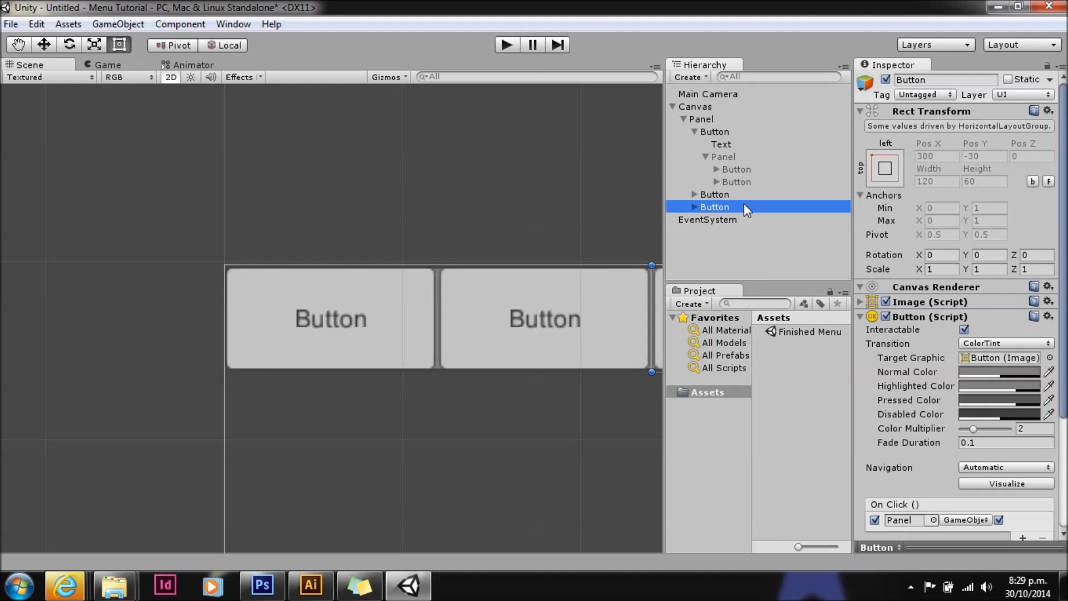
- Duplicate the first dropdown's child button three times so it holds five buttons
click(742, 183)
right_click(742, 183)
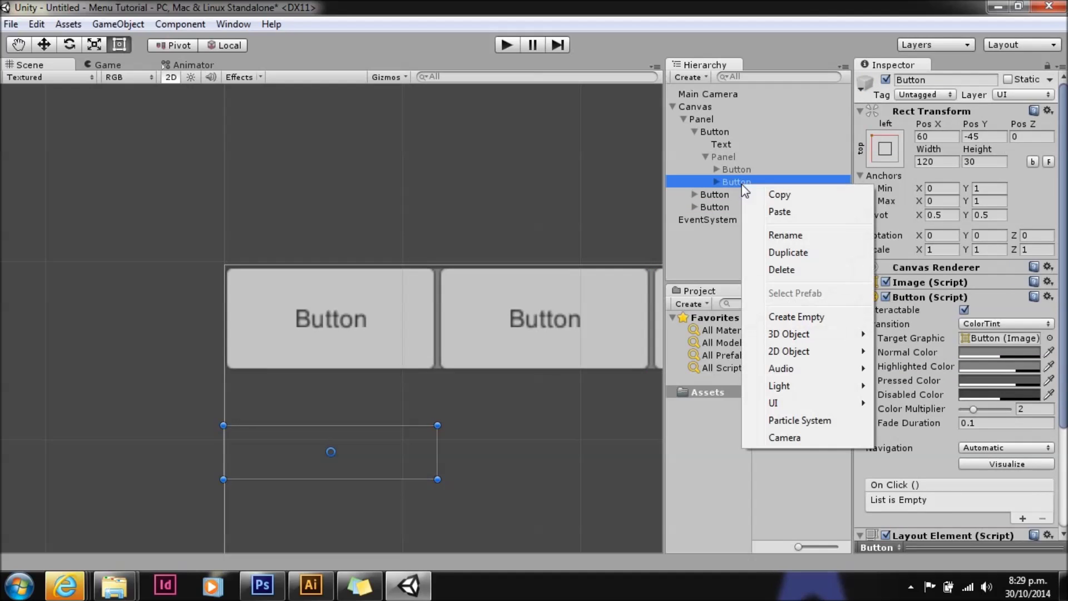
click(772, 255)
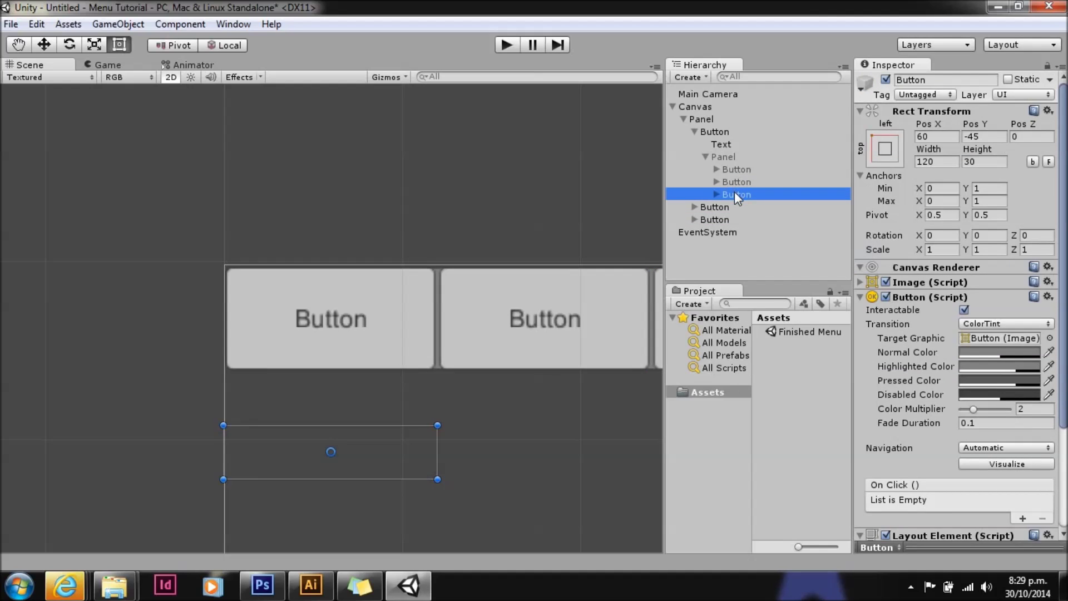
right_click(734, 191)
click(767, 260)
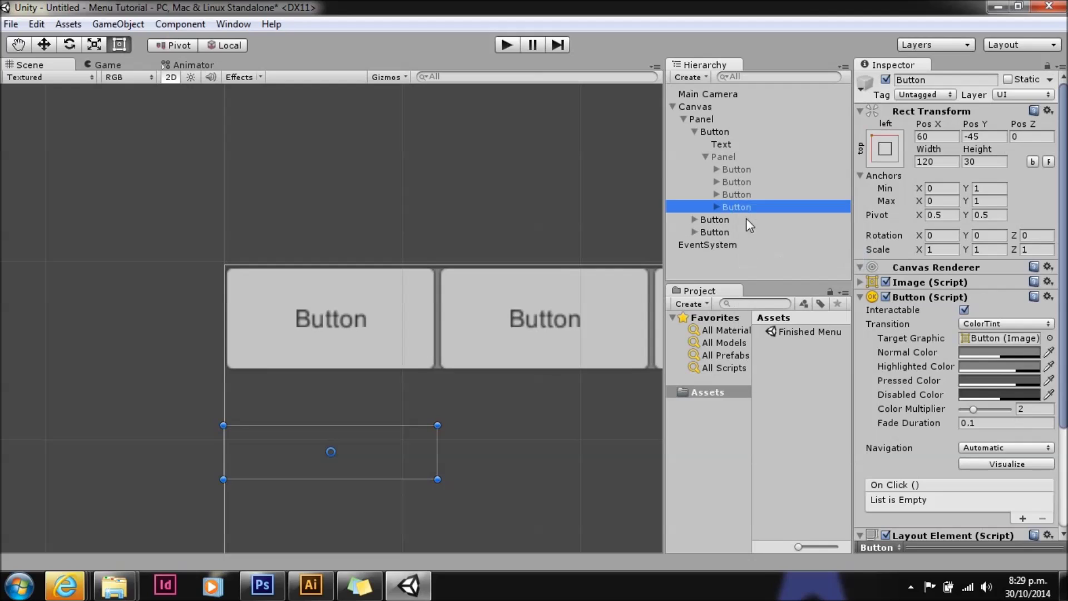
right_click(741, 206)
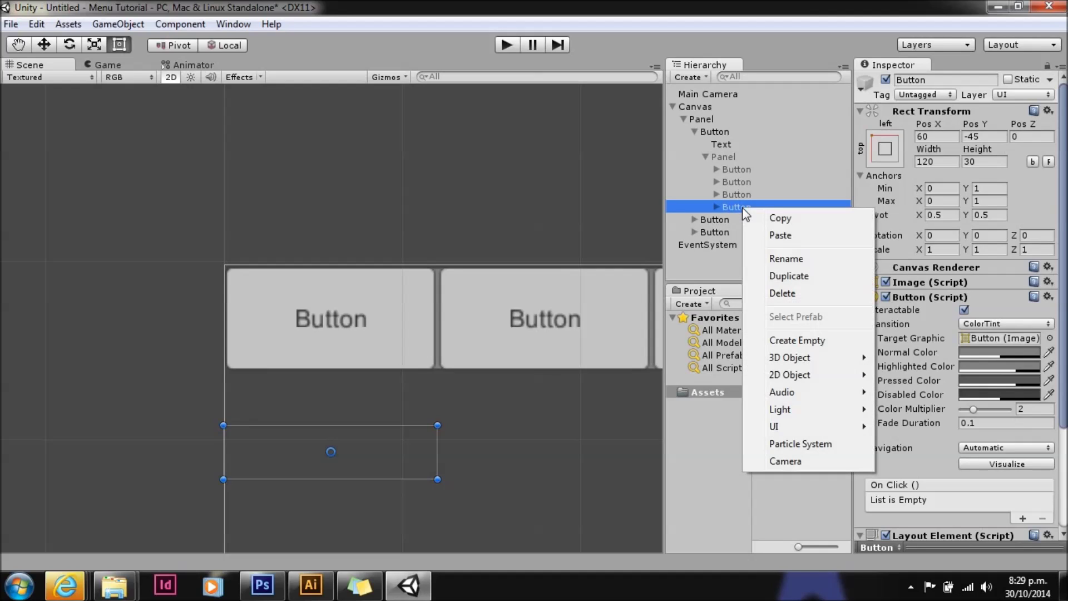
click(764, 275)
- Delete the extra child button under the second menu's Panel and start play mode
click(693, 231)
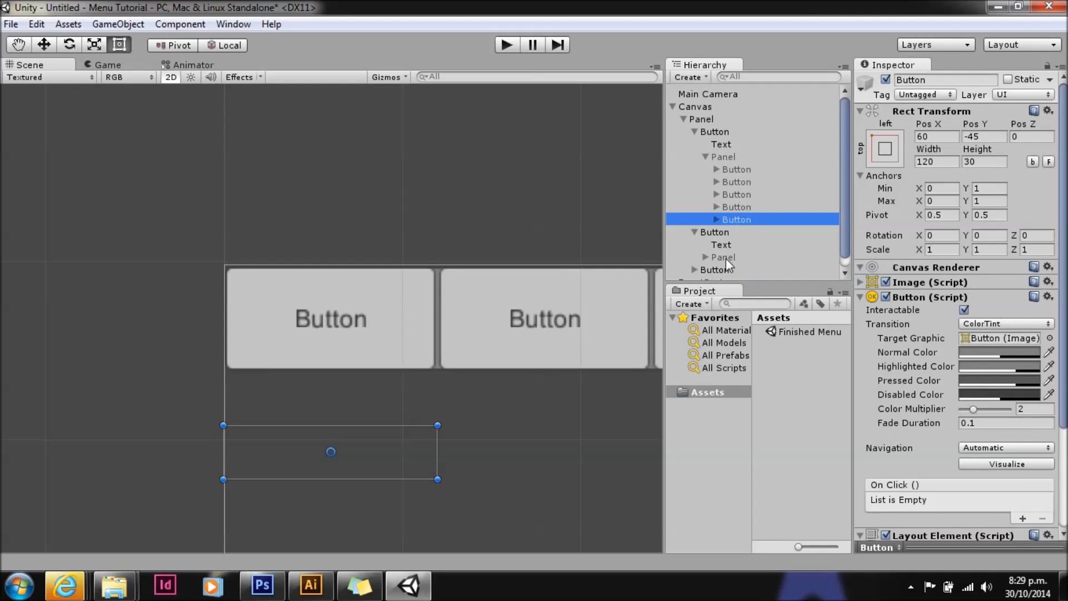
click(705, 257)
click(735, 270)
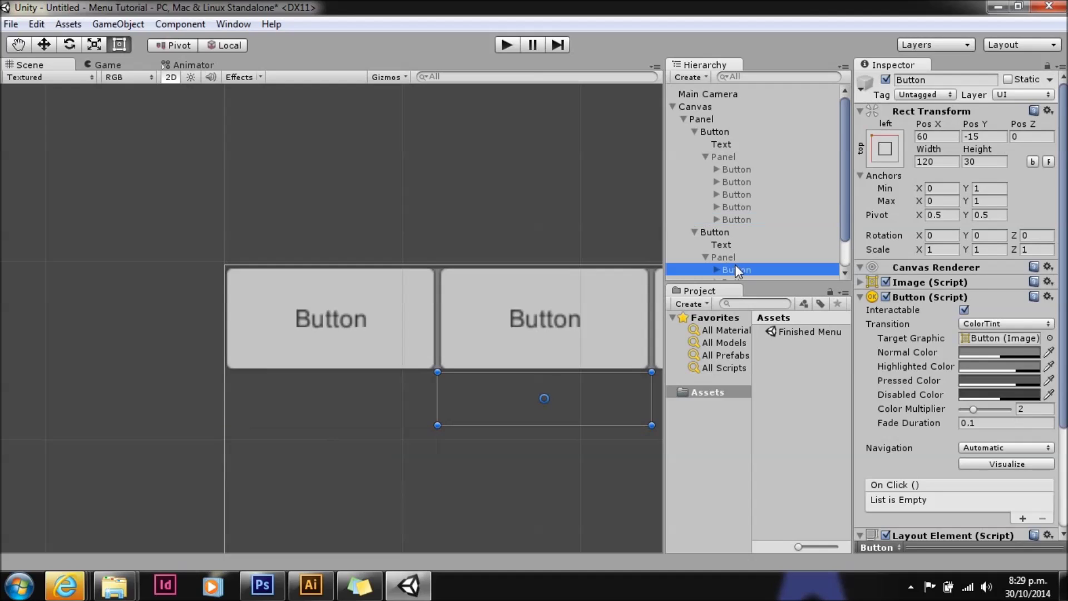
key(Delete)
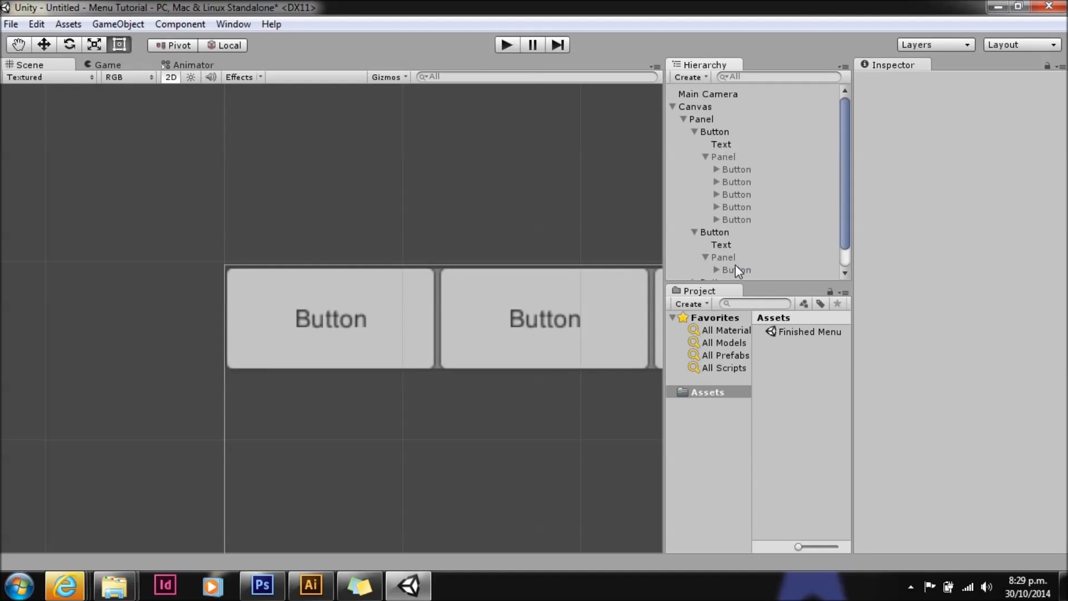
click(507, 45)
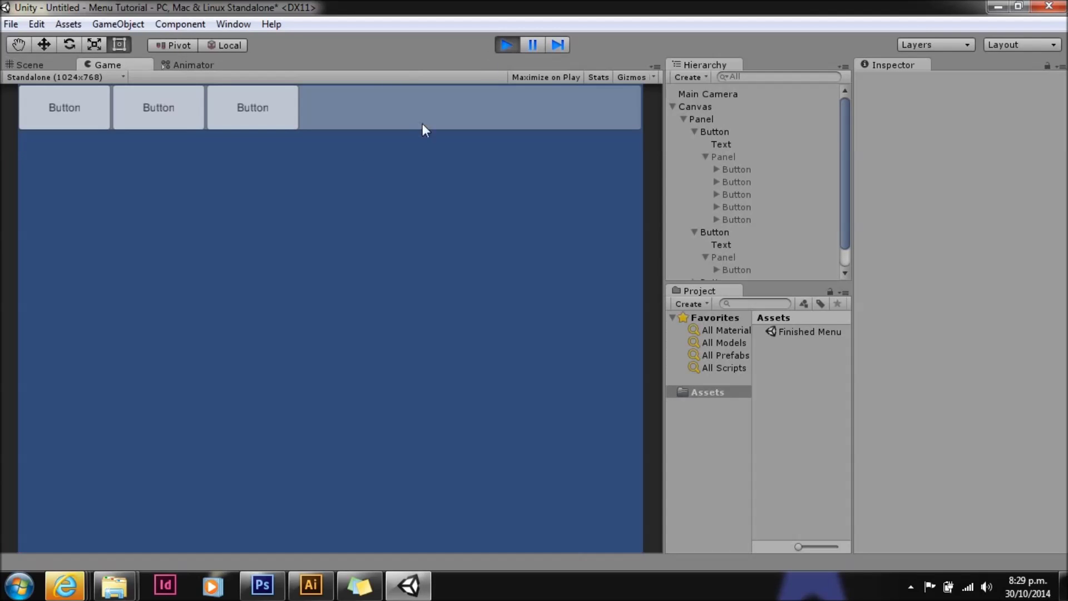
click(75, 107)
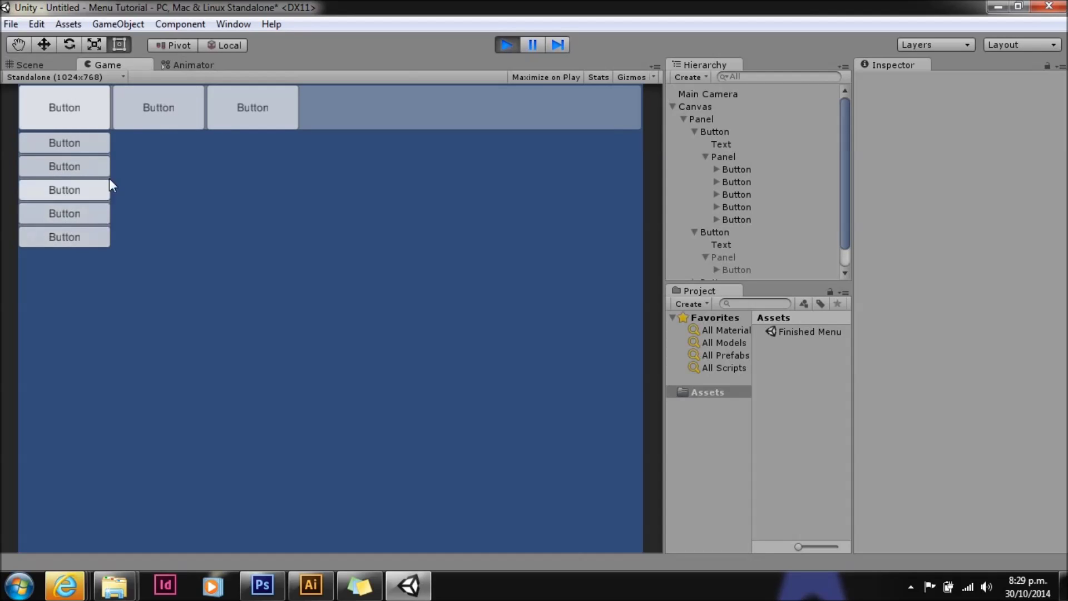
click(138, 112)
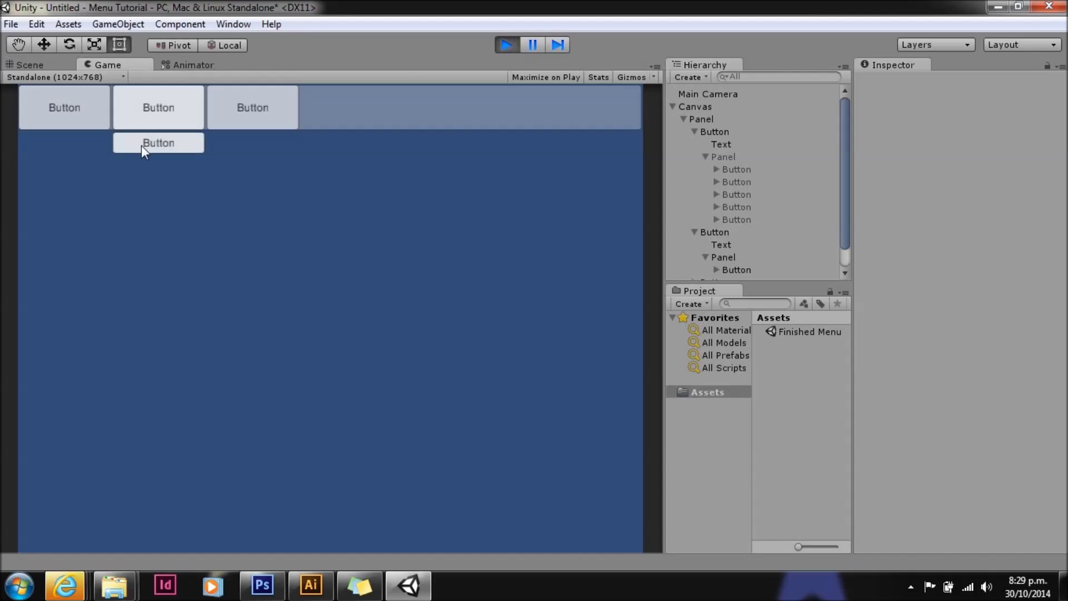
click(216, 103)
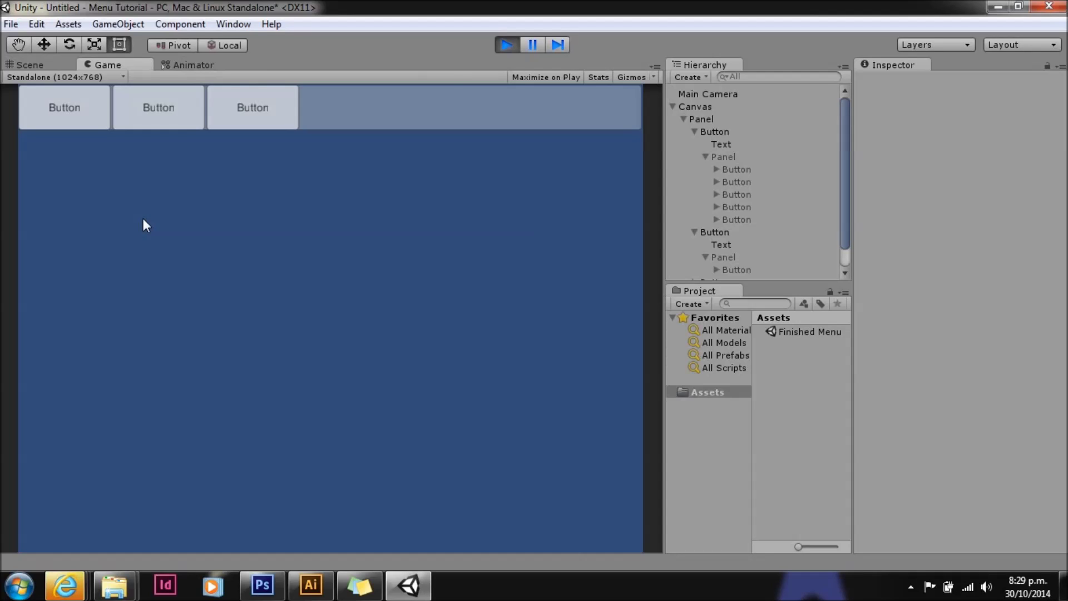
click(501, 48)
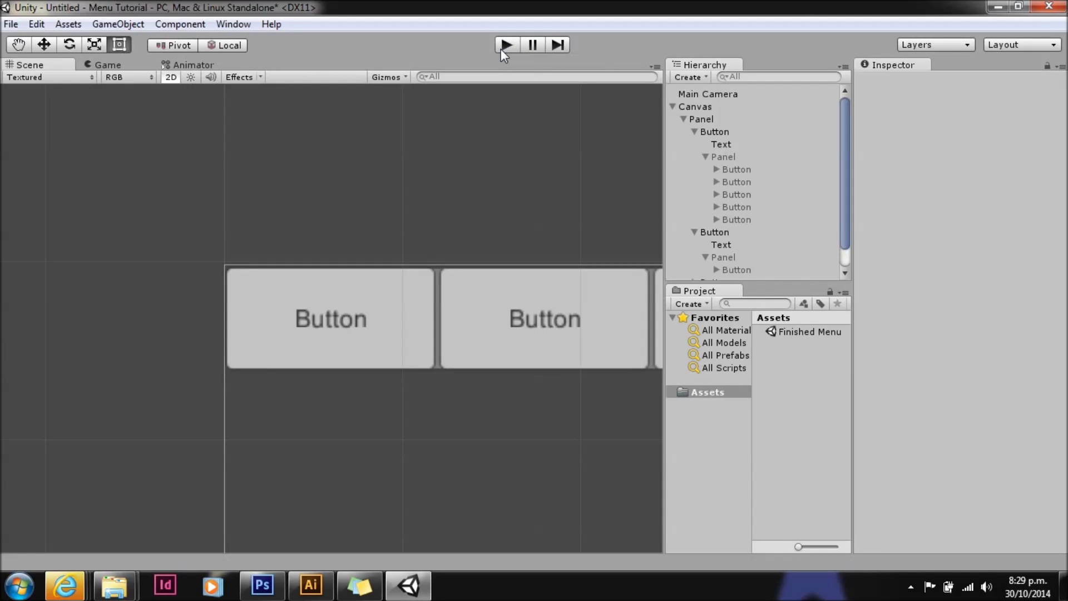